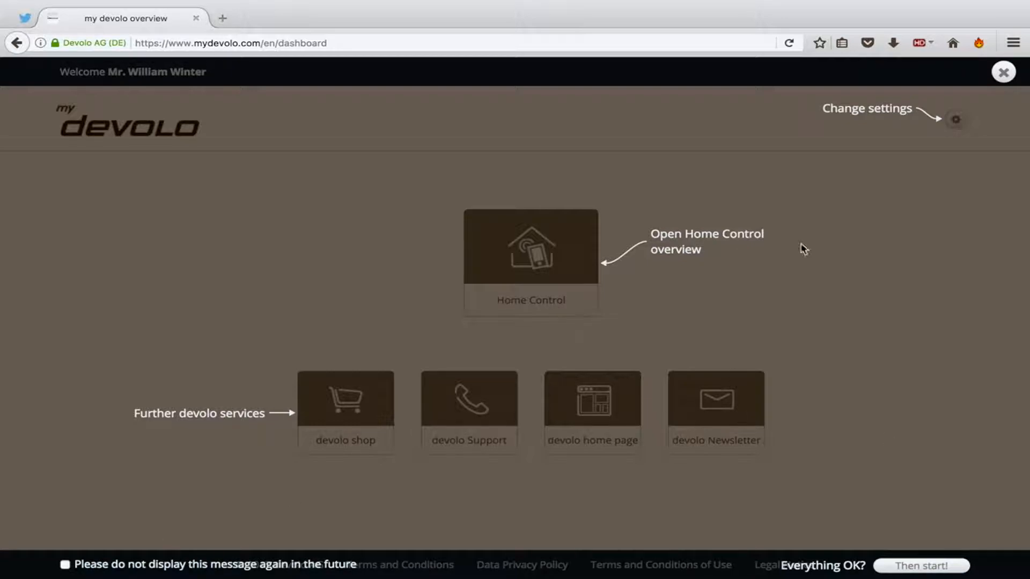
Step: Dismiss the introductory overlay on the my devolo overview and stop it from being shown again
click(64, 565)
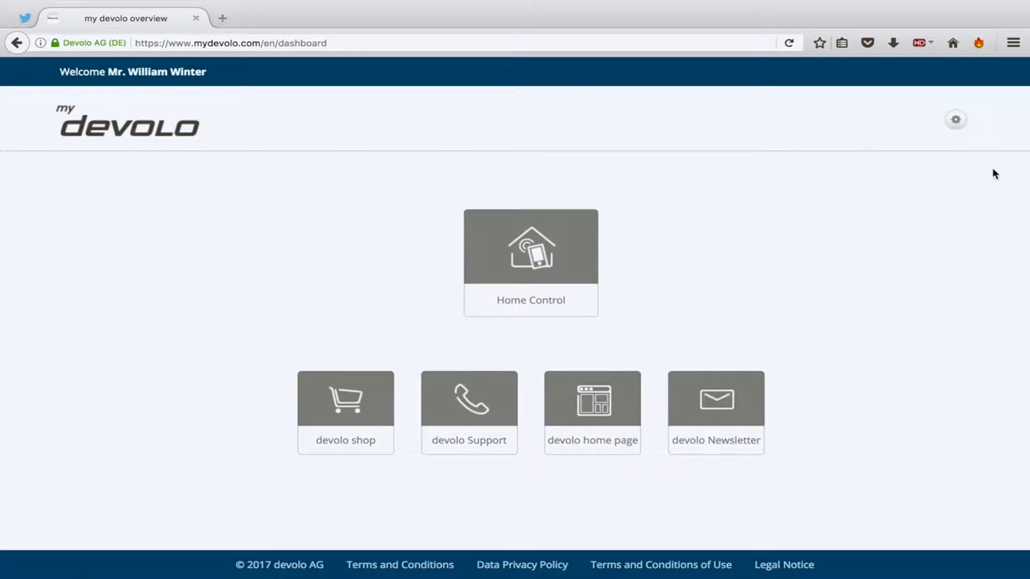
Step: Look at the overview customisation options for adding or removing tiles and leave without applying changes
click(961, 121)
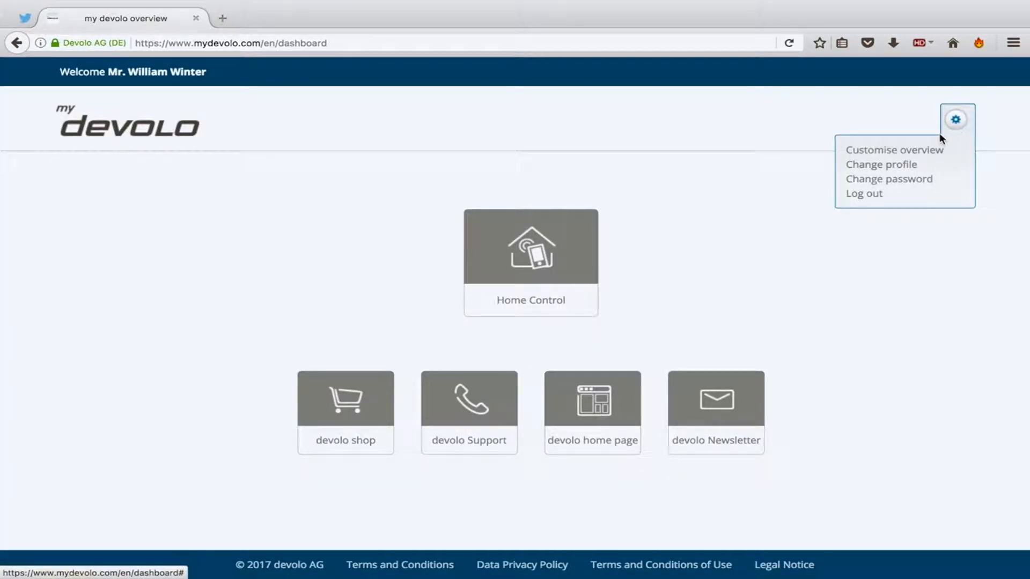
click(934, 152)
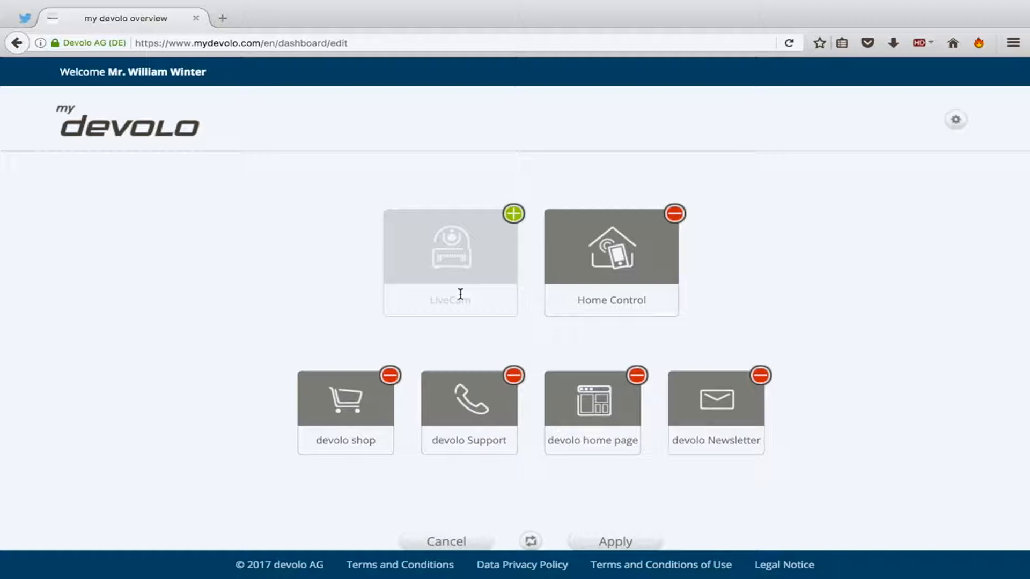
click(954, 120)
click(447, 539)
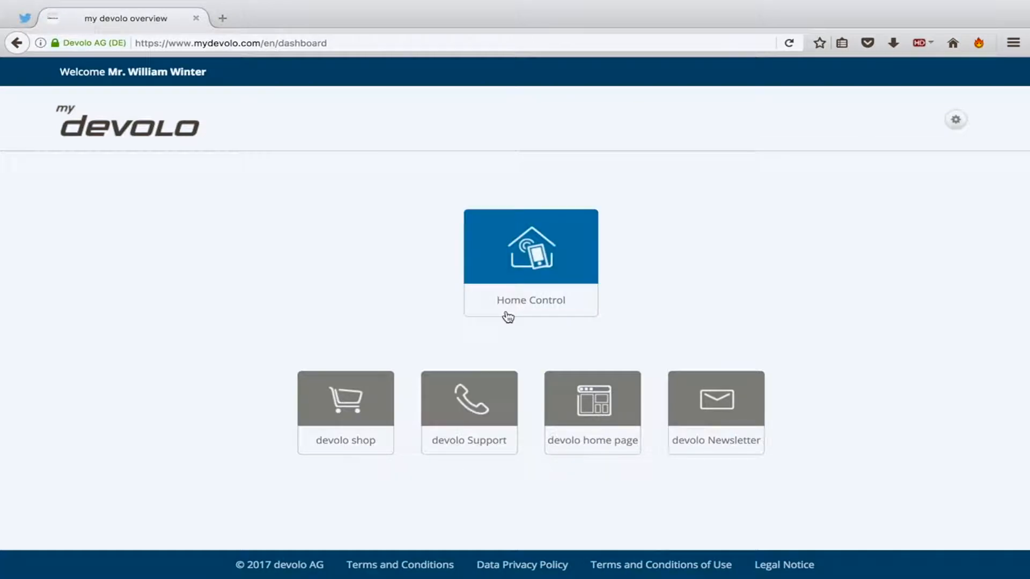
Step: Open Home Control and enter the dashboard of the "Location: Home" central unit
click(513, 272)
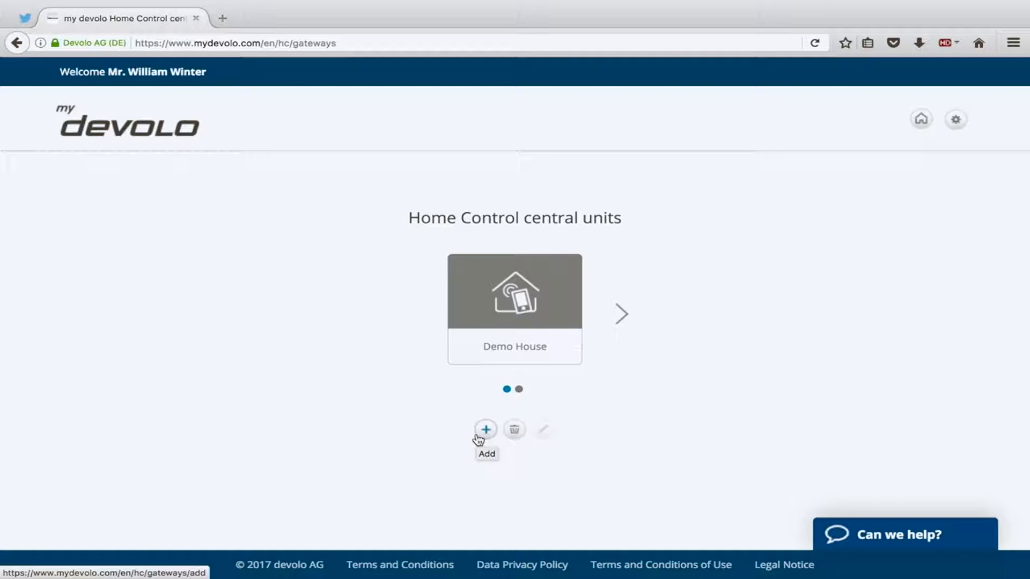
click(618, 321)
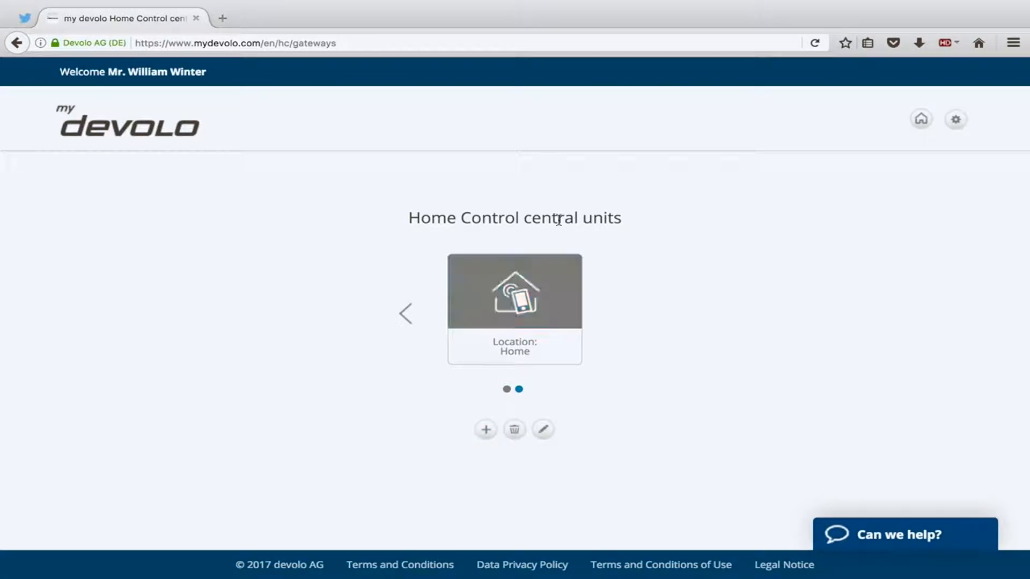
click(508, 315)
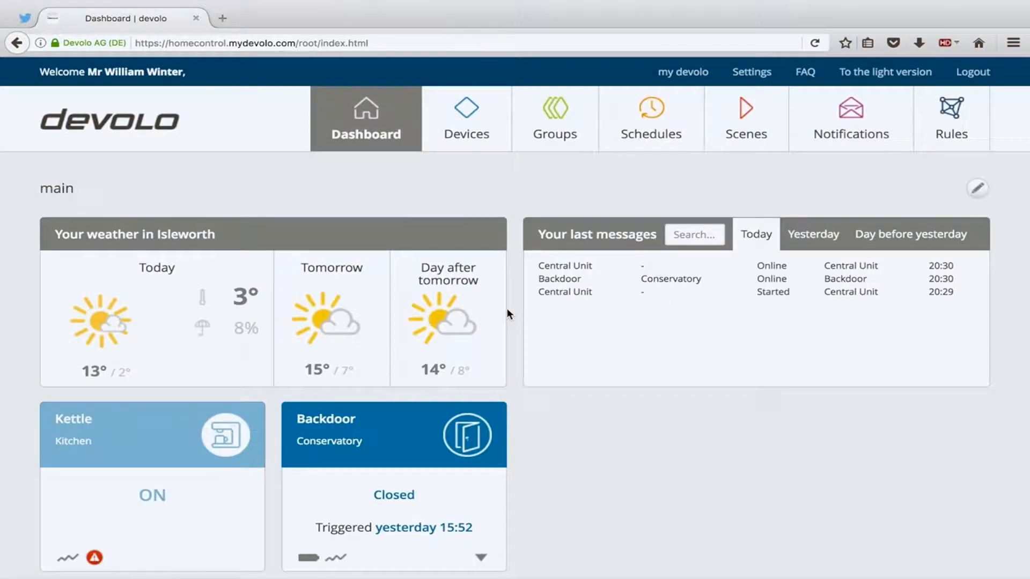
Step: Expand the Backdoor widget on the dashboard to view its full sensor readings
scroll(609, 399, down, 2)
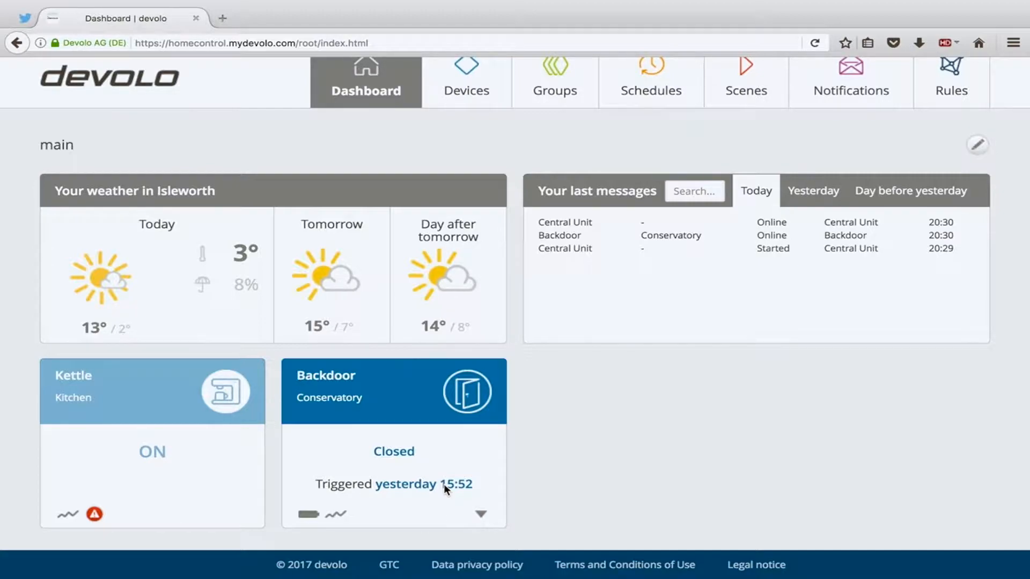
click(481, 514)
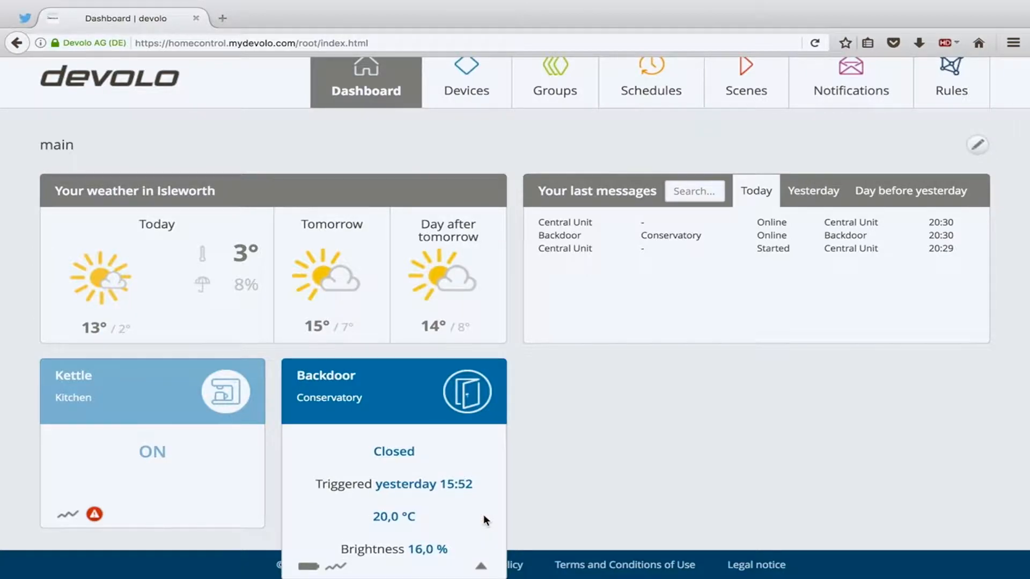
scroll(571, 472, down, 2)
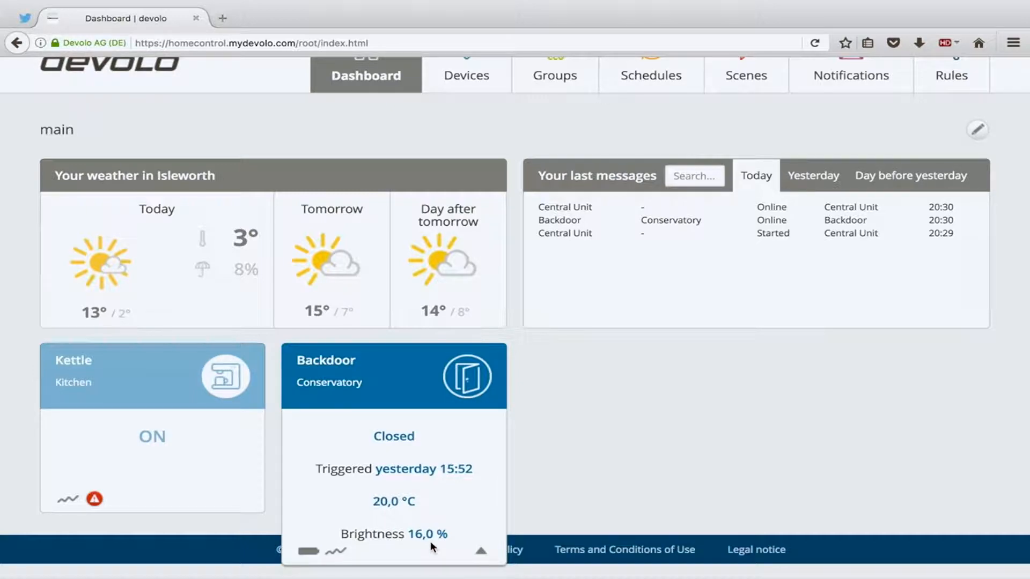
Step: Open the device list, read the warning attached to the Kettle and dismiss it
click(139, 381)
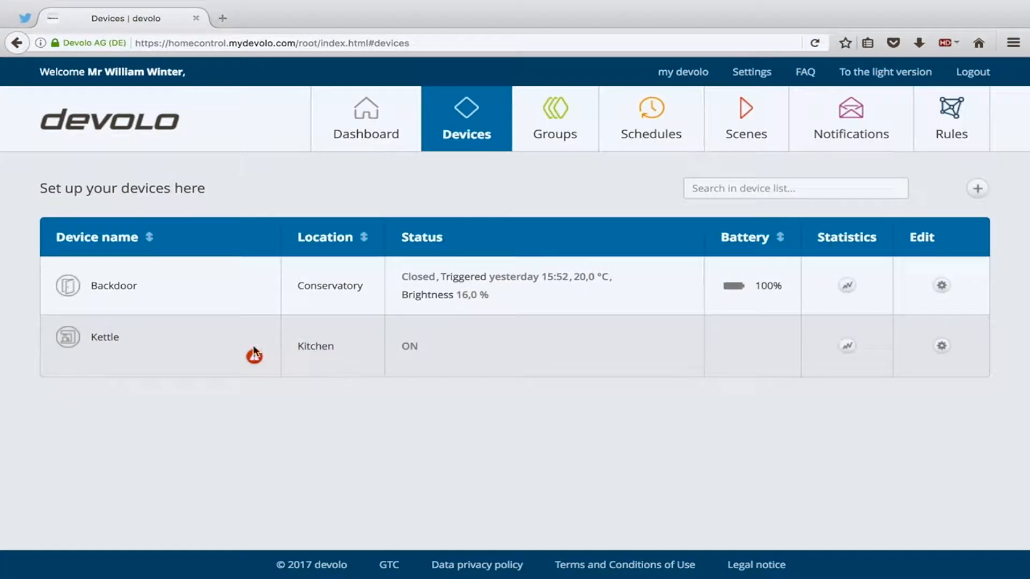
click(252, 362)
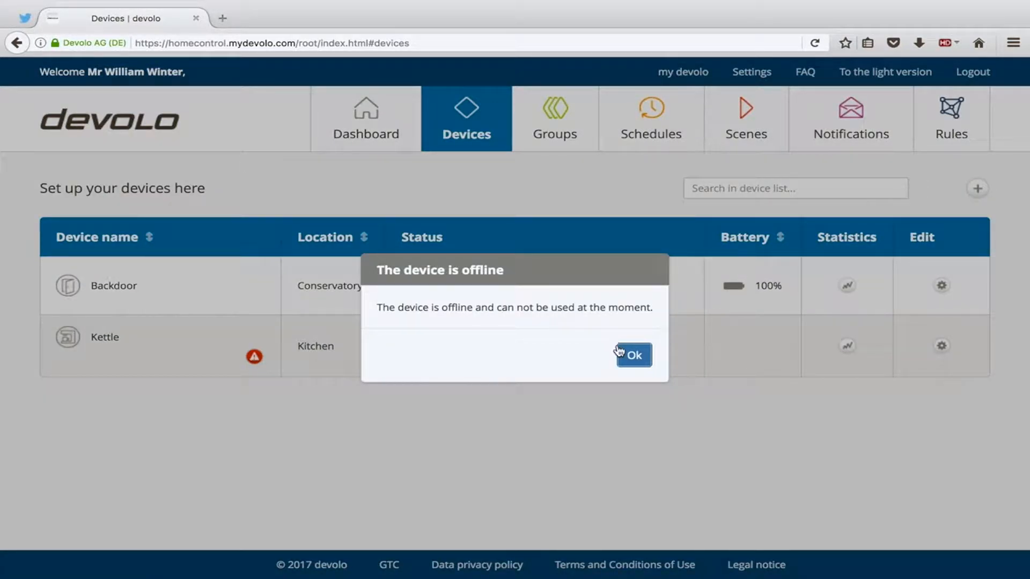
click(631, 356)
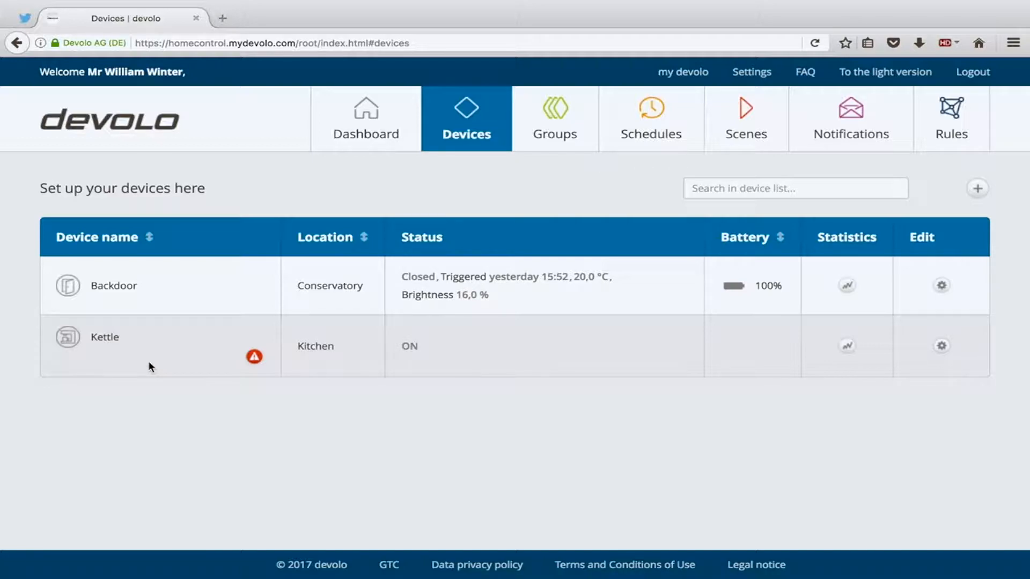
Step: View the Kettle's statistics for the day before yesterday, yesterday and today, and close them
click(847, 346)
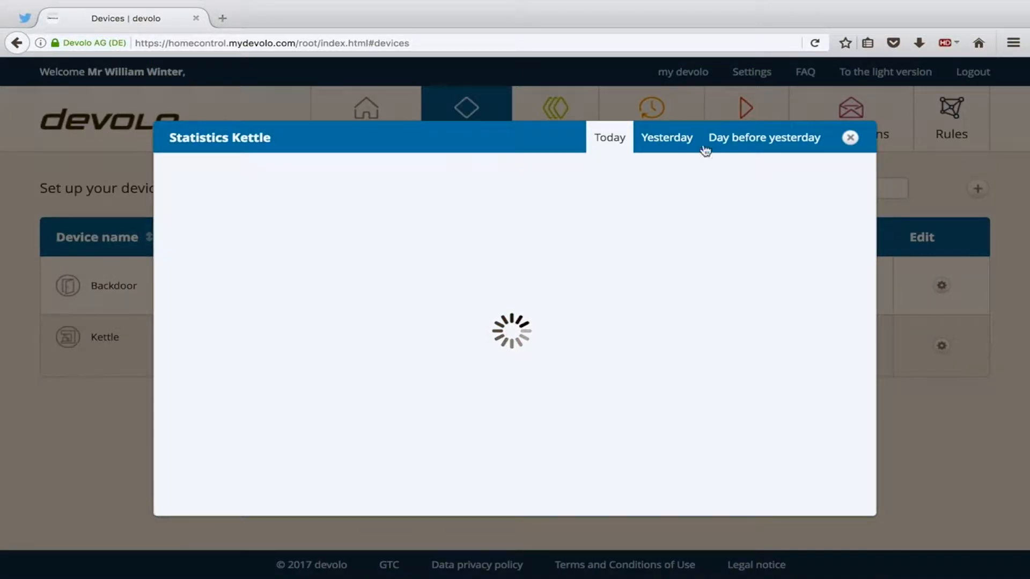
click(745, 141)
click(653, 150)
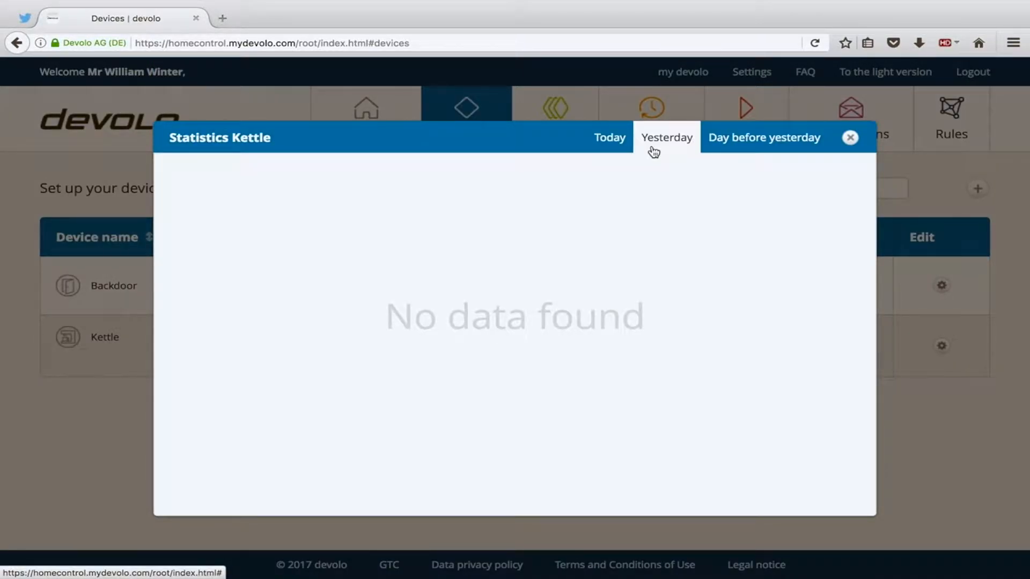
click(596, 148)
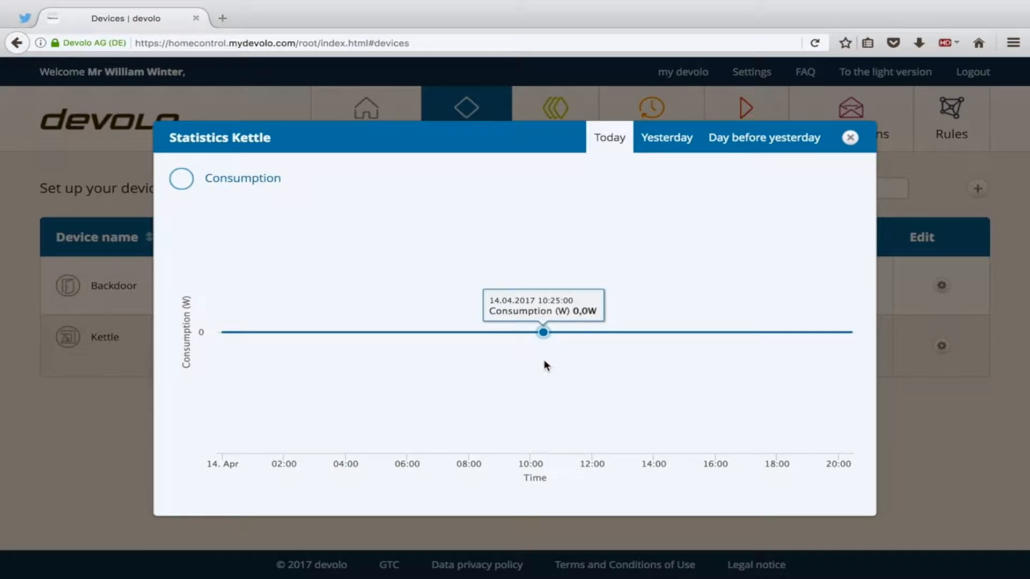
click(850, 137)
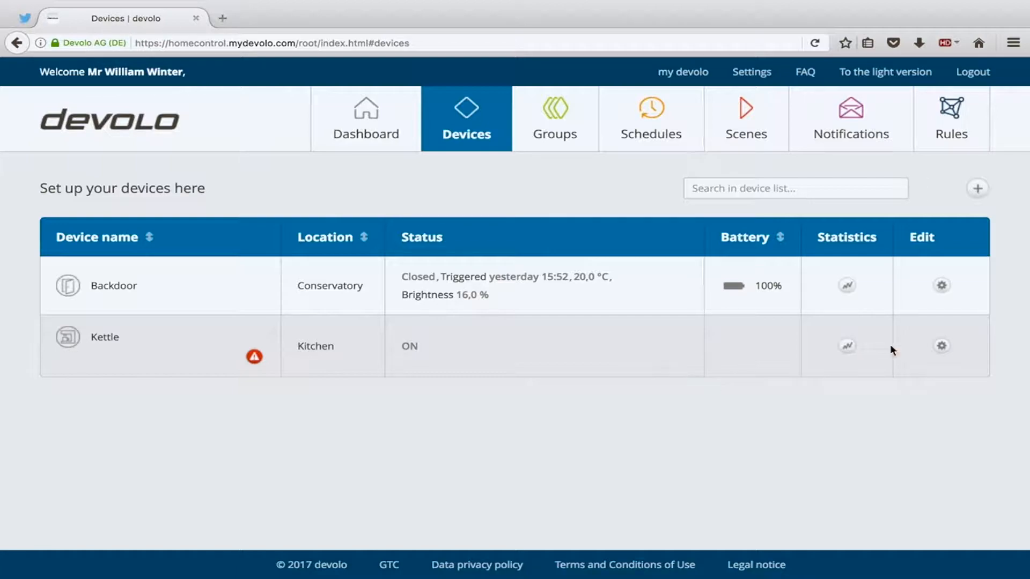
Step: Examine the Kettle's editing options, including its name, location choices, dashboard widget, symbol and switching settings, and leave without saving
click(941, 346)
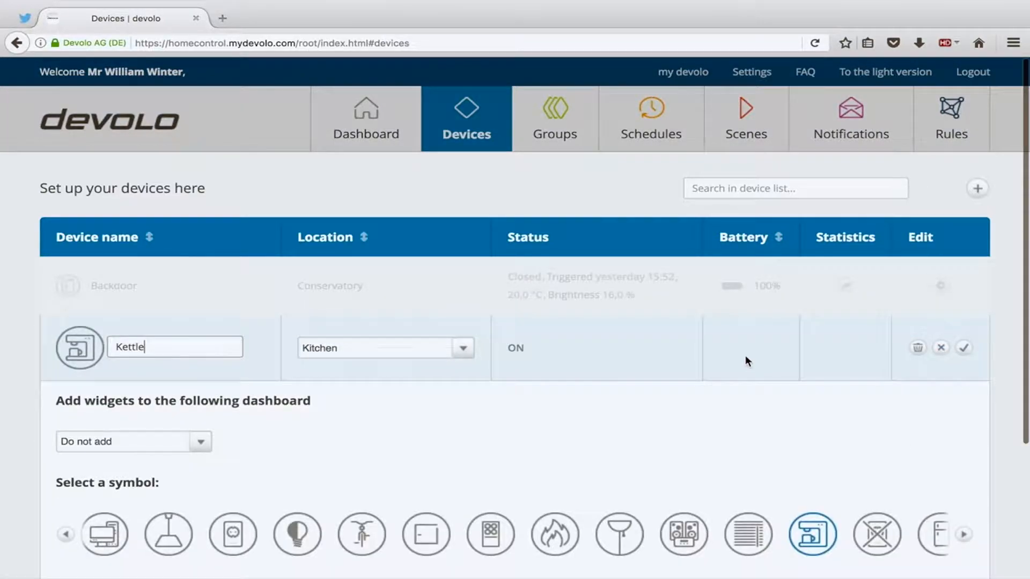
scroll(746, 358, down, 1)
click(191, 284)
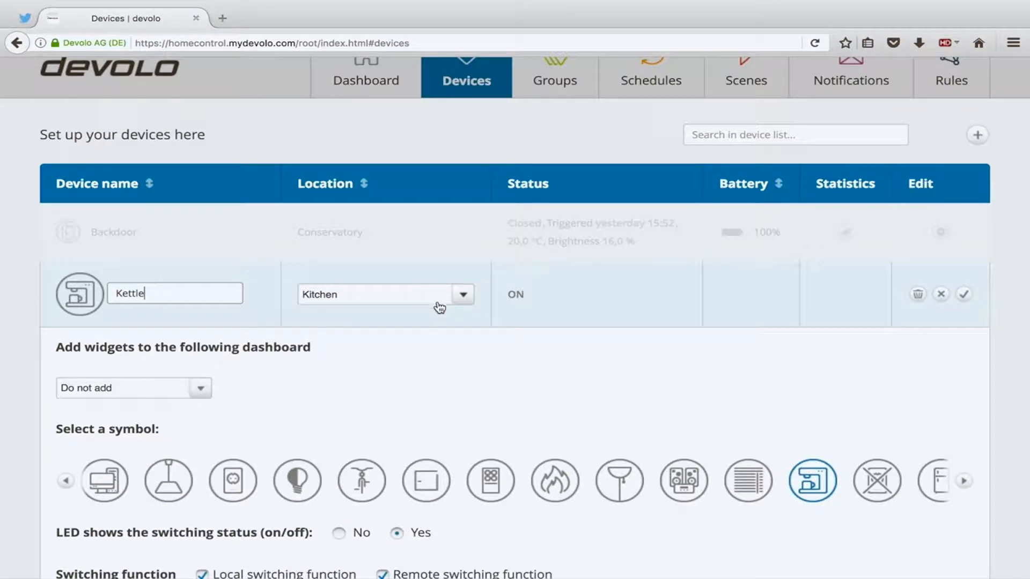
click(461, 298)
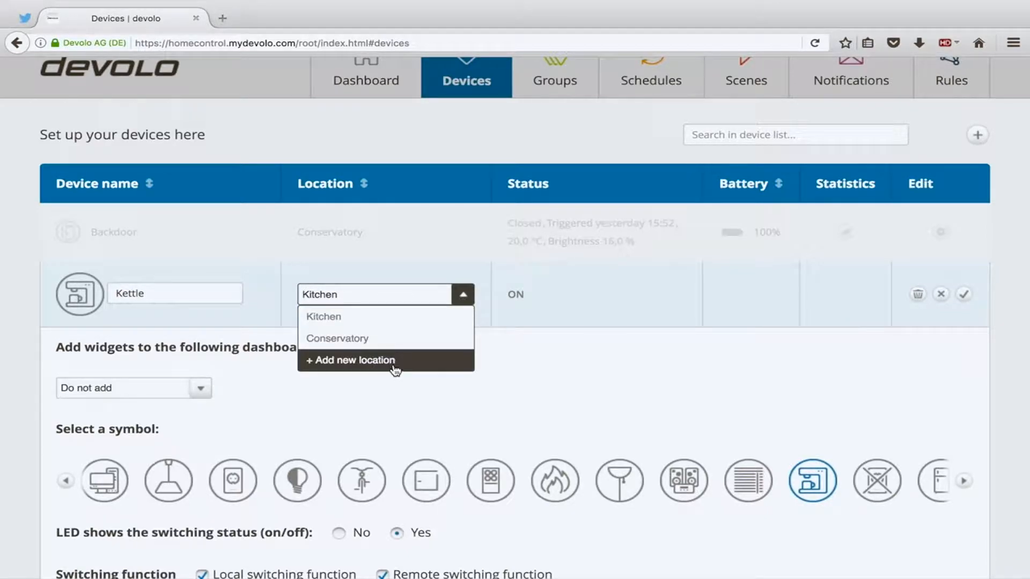
click(545, 329)
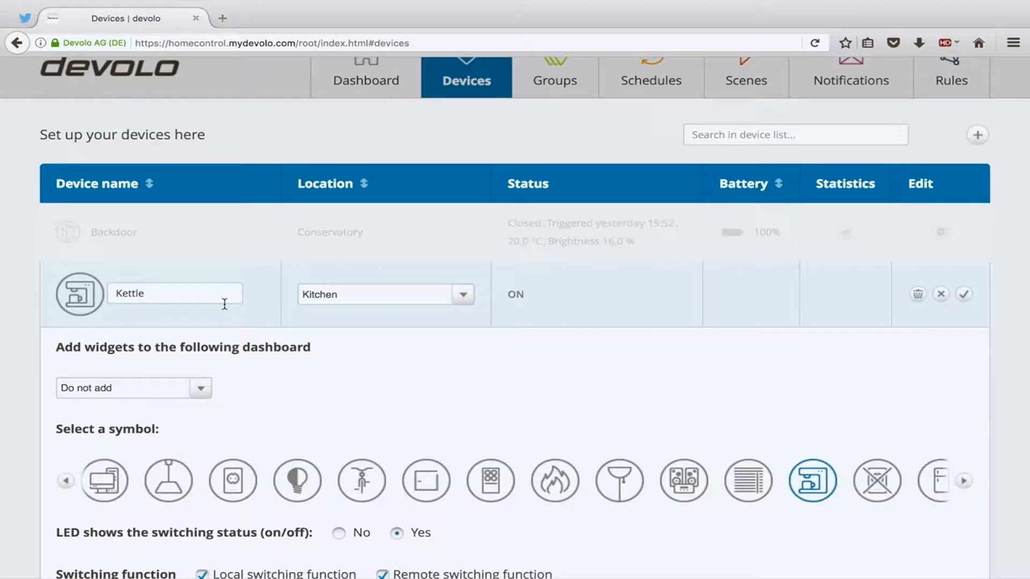
scroll(224, 303, down, 3)
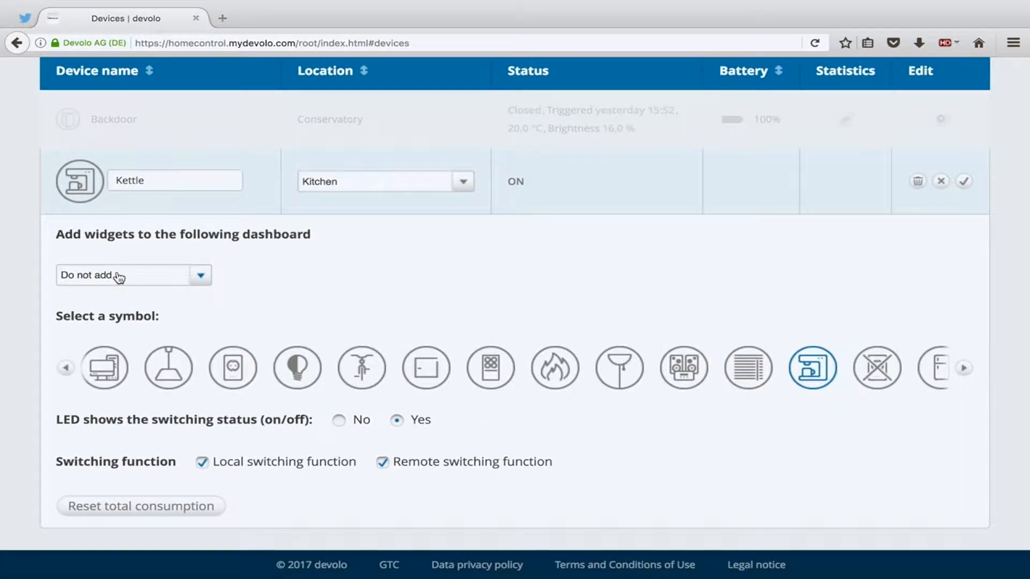
scroll(118, 277, down, 1)
scroll(587, 453, up, 3)
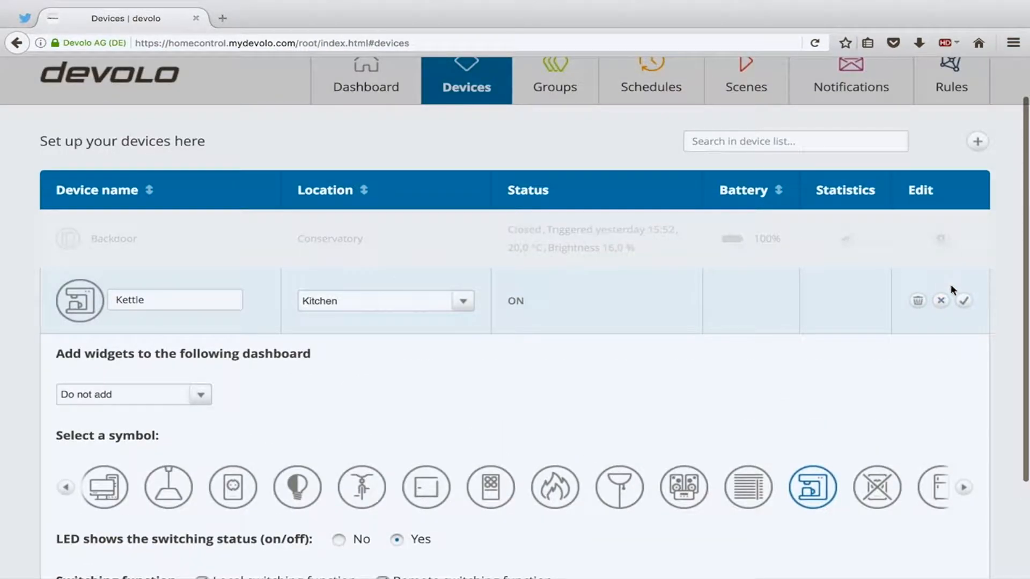
click(941, 301)
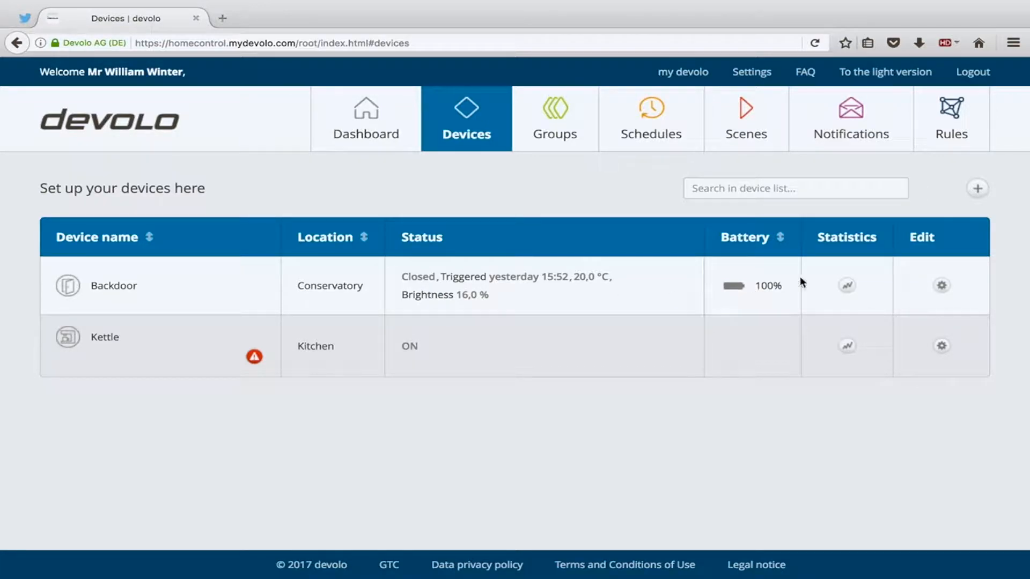
Step: View the Backdoor's statistics for the day before yesterday, inspecting the temperature and open/closed graph points, and close them
click(847, 285)
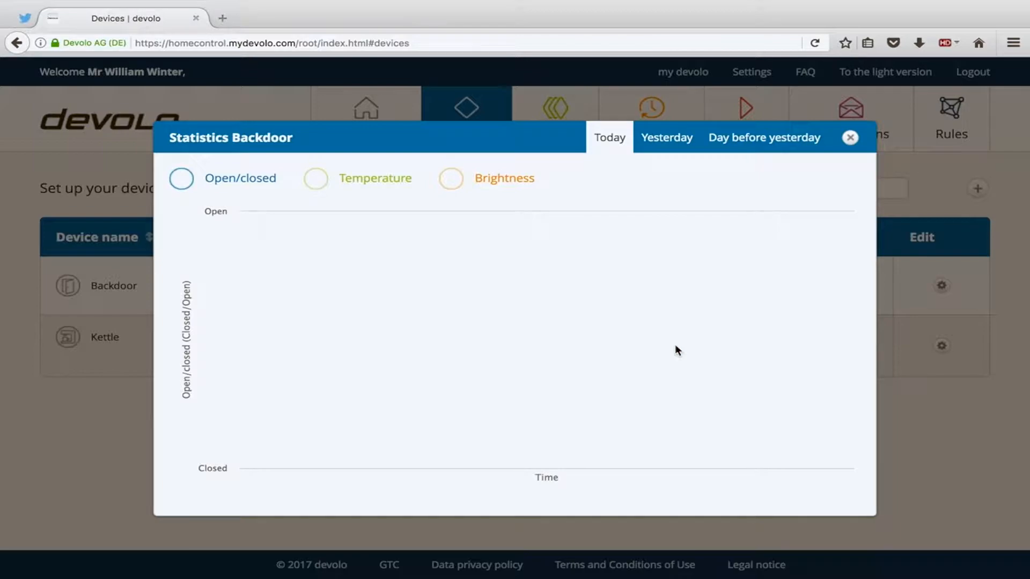
click(721, 148)
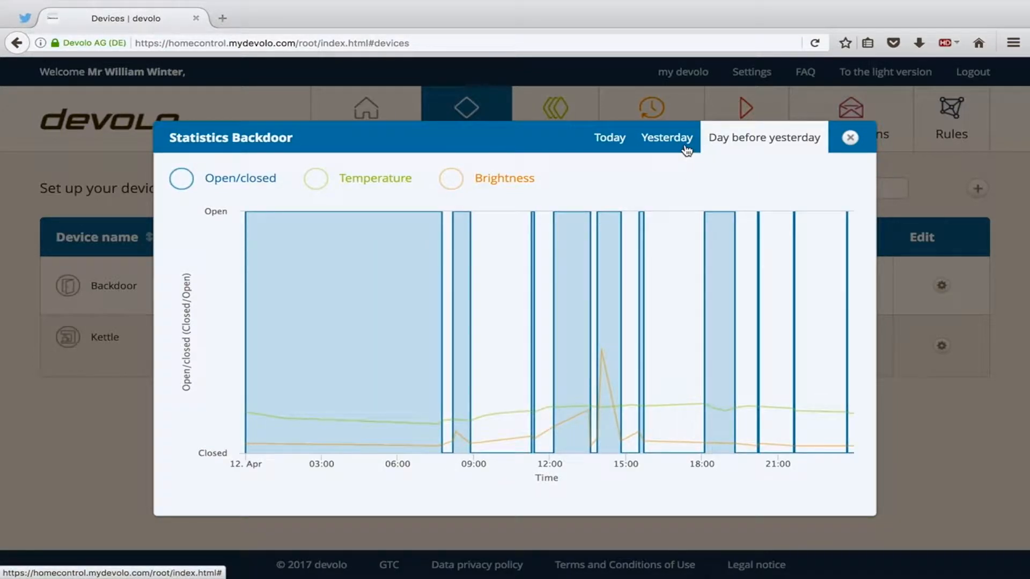
mouse_move(281, 419)
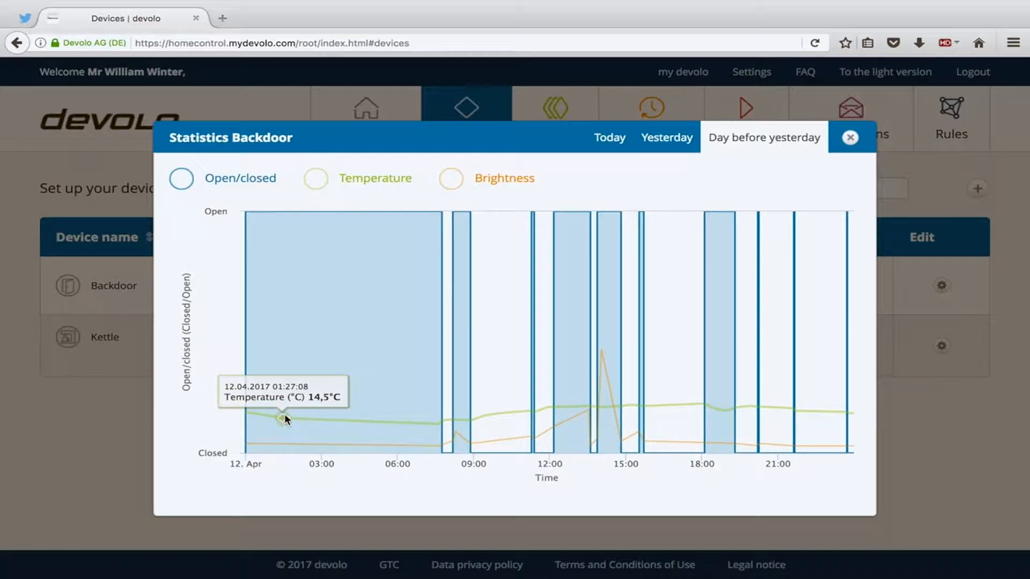
mouse_move(447, 423)
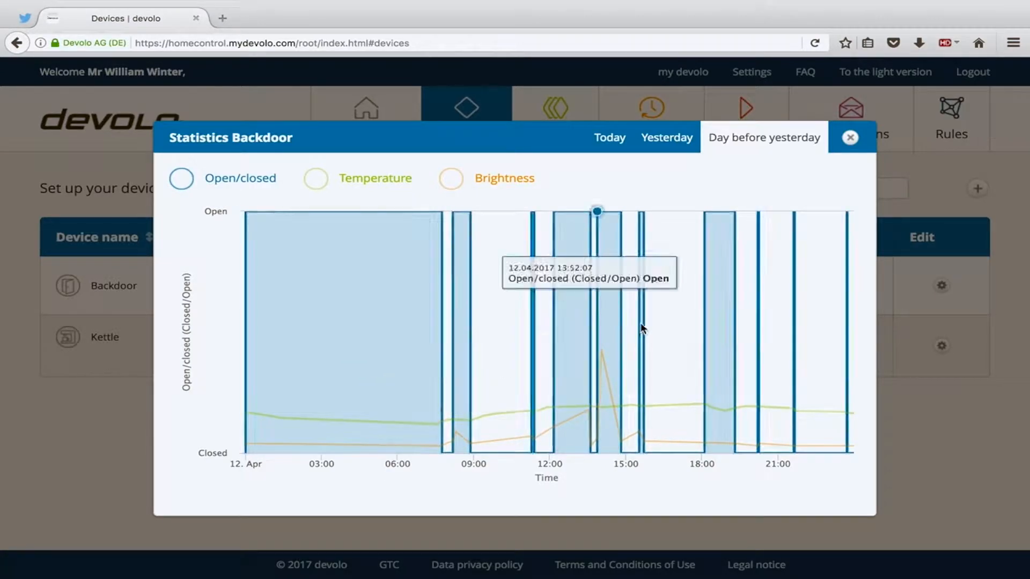
click(850, 137)
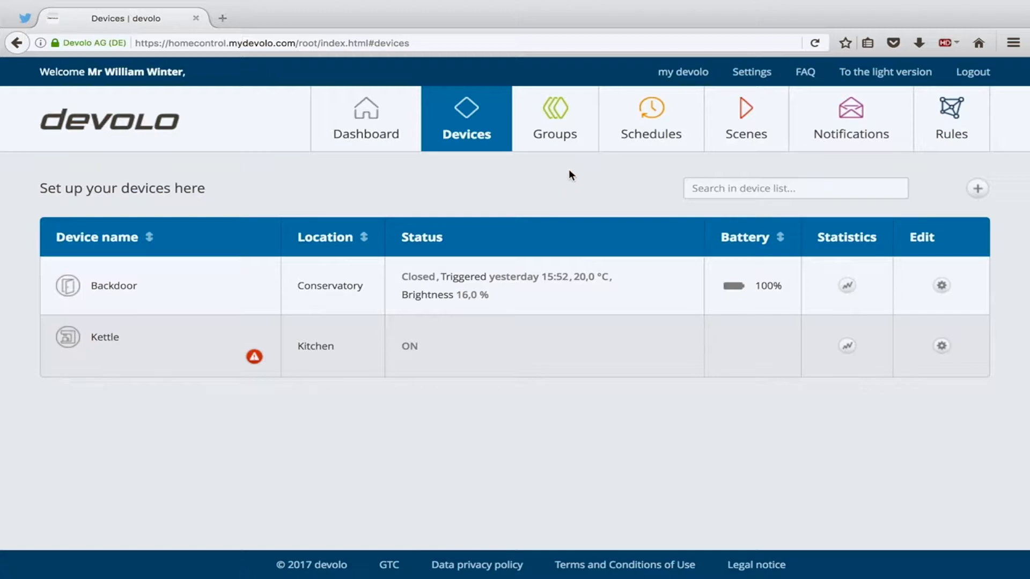
Step: Return to the dashboard, start editing it, add a second dashboard page and look through the available widgets
click(378, 149)
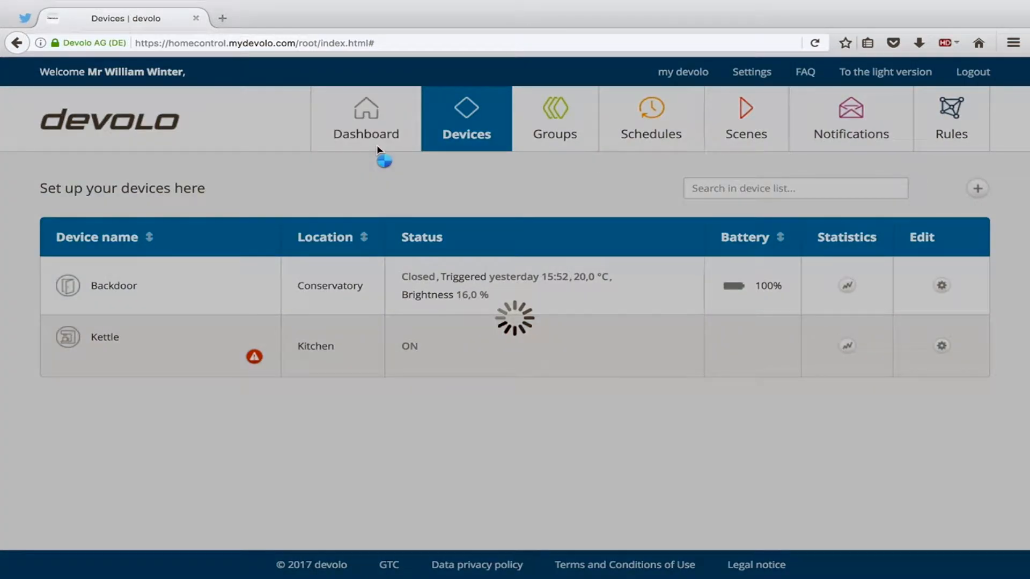
scroll(341, 235, down, 1)
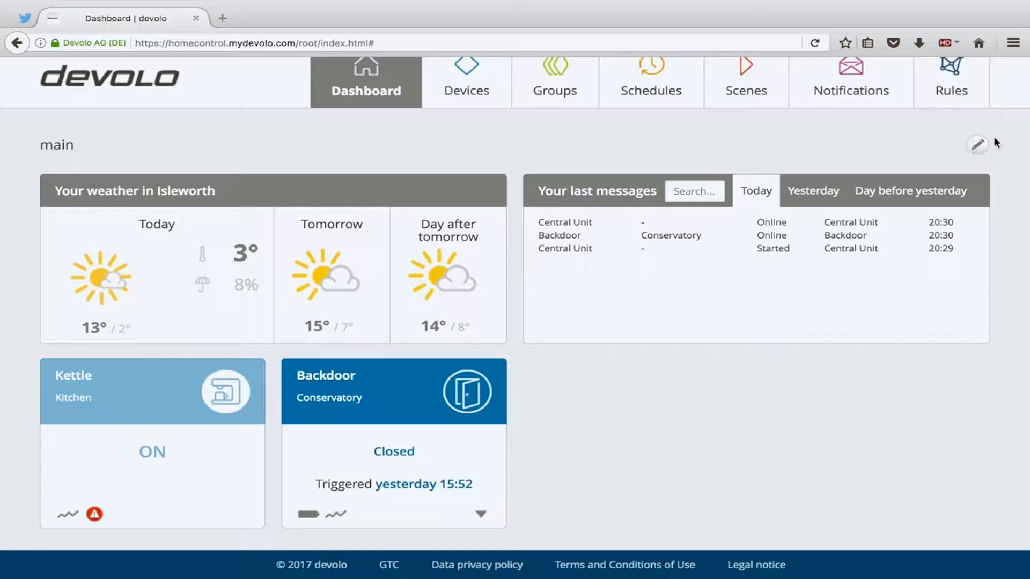
click(976, 145)
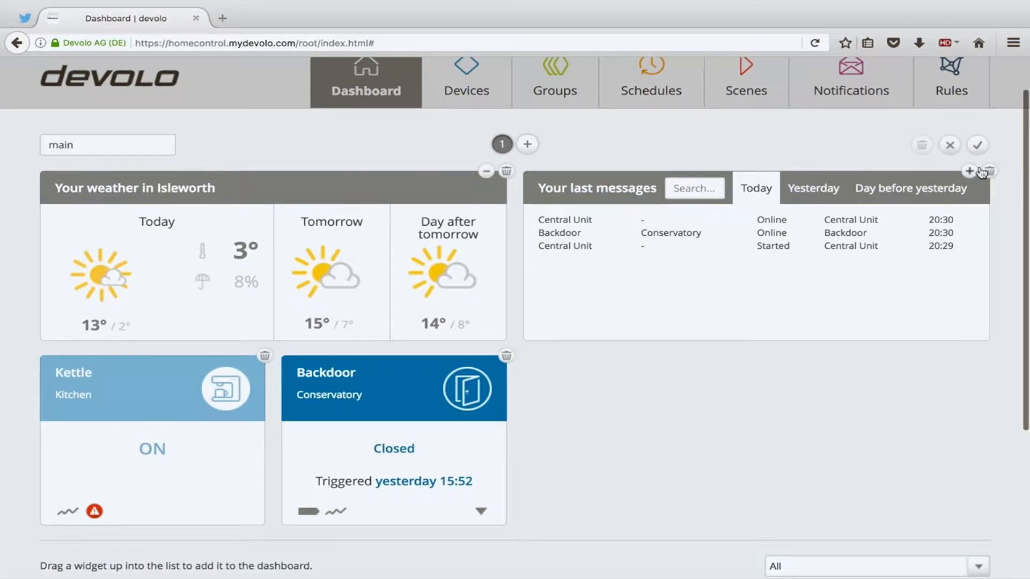
click(527, 144)
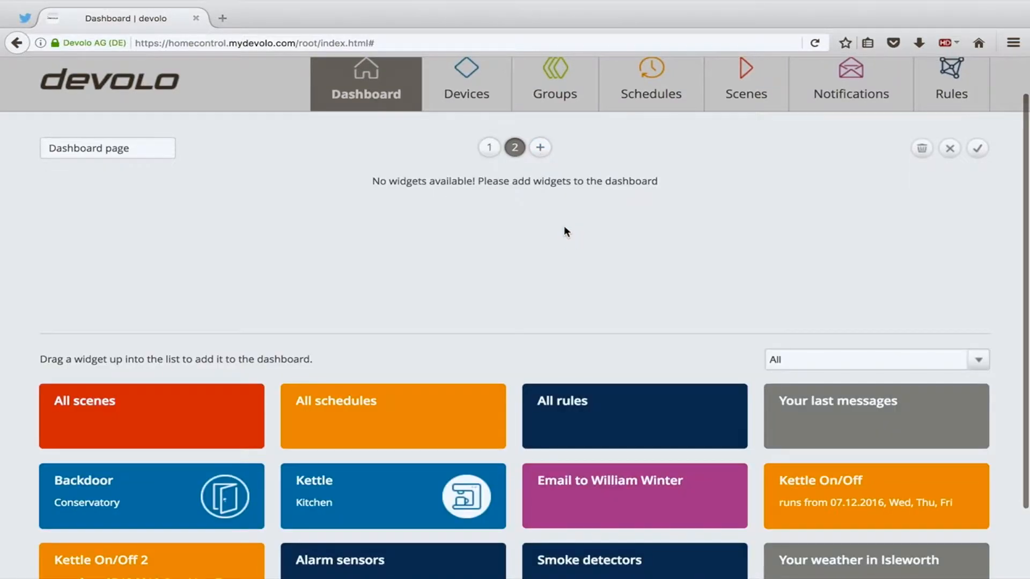
scroll(564, 231, down, 3)
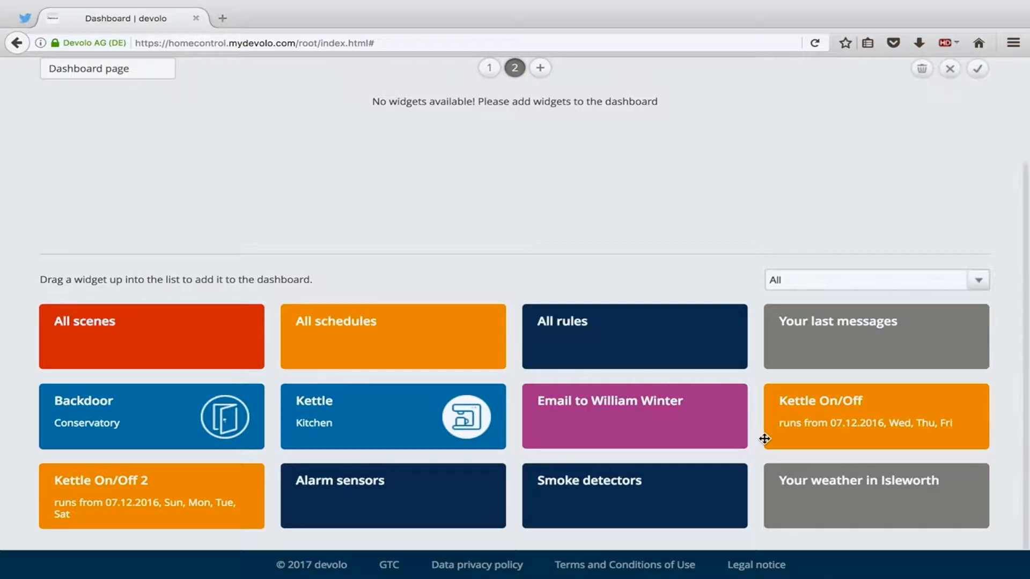
scroll(764, 439, up, 3)
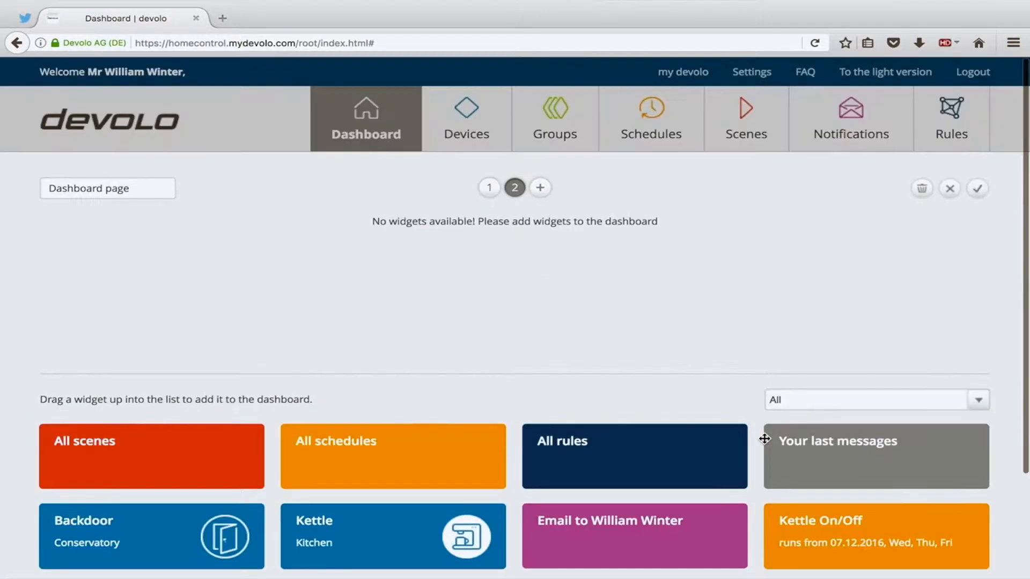
Step: Leave dashboard editing without saving, return to the first dashboard page and open the device list
click(949, 190)
click(502, 188)
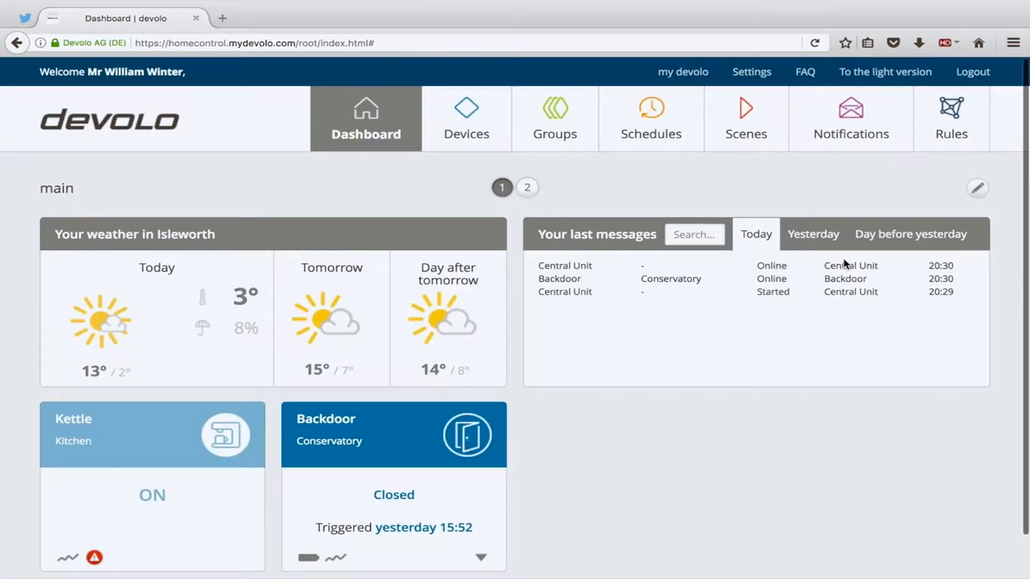
click(451, 136)
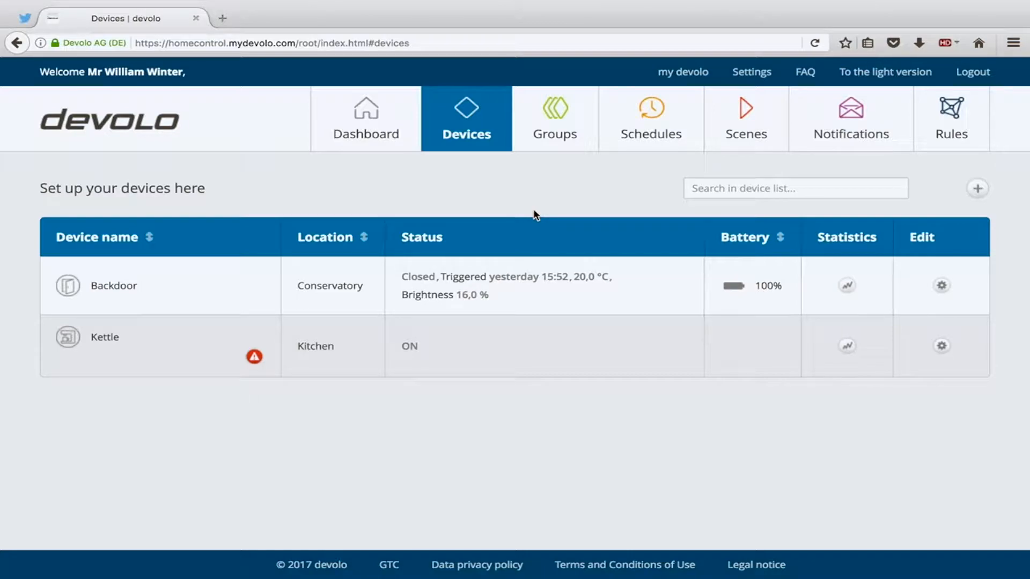
Step: Look at the device types that can be added, including the Door/Window Contact's preview, and close the selection
click(976, 188)
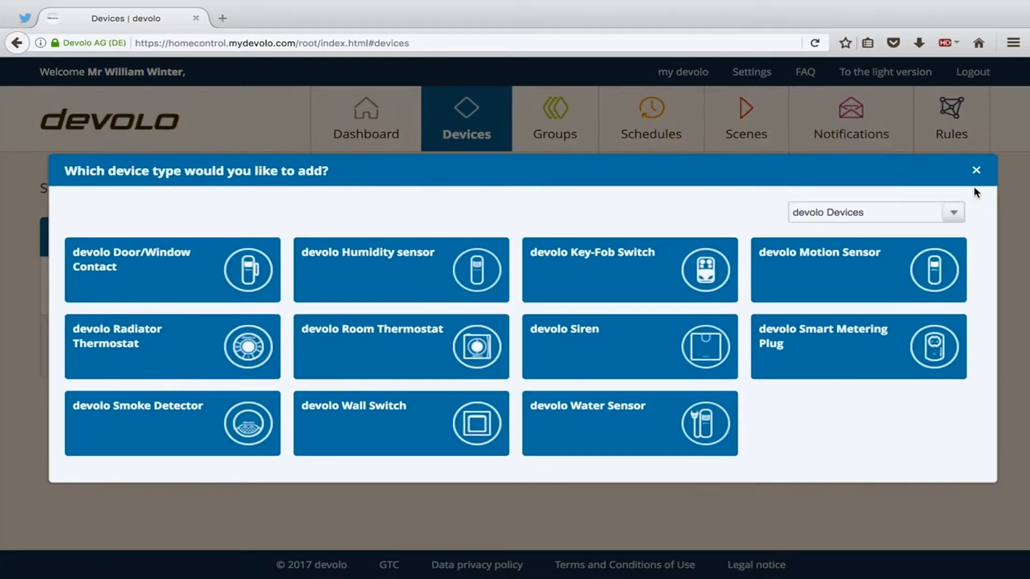
mouse_move(846, 273)
mouse_move(118, 264)
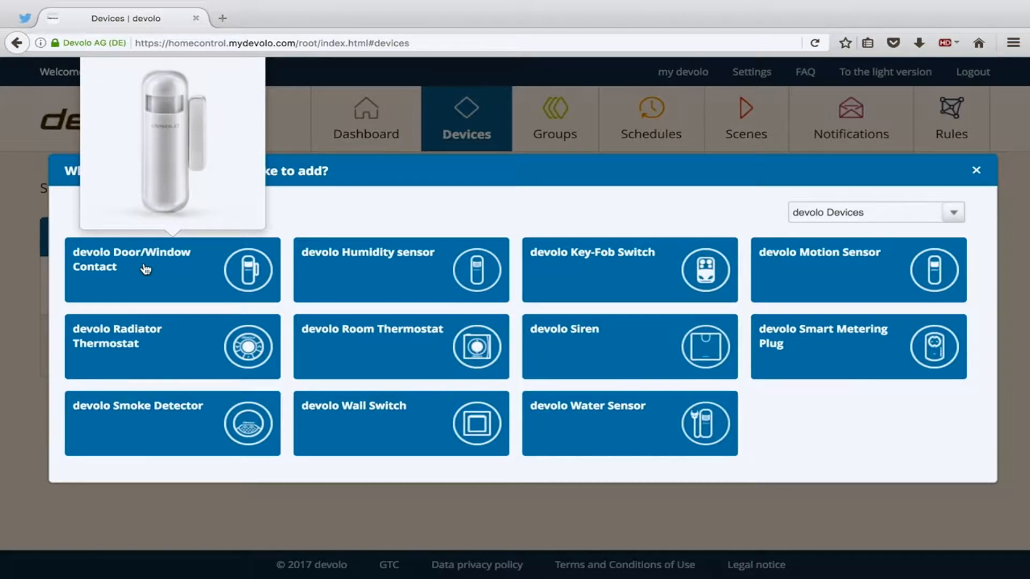
click(975, 170)
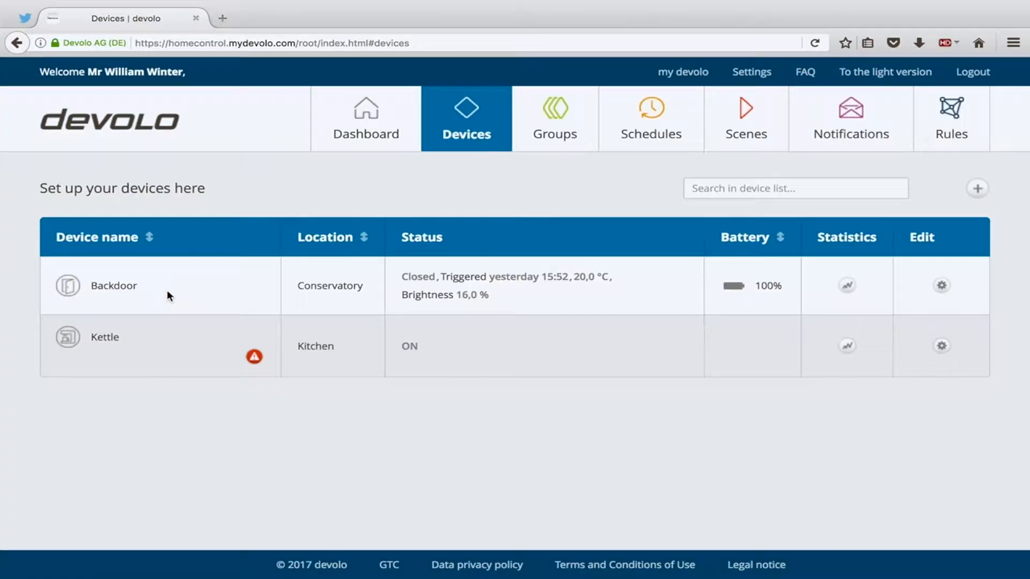
Step: Reopen the device type selection, preview the sensors, Key-Fob Switch, thermostats, Siren and Smart Metering Plug, and close it
click(976, 188)
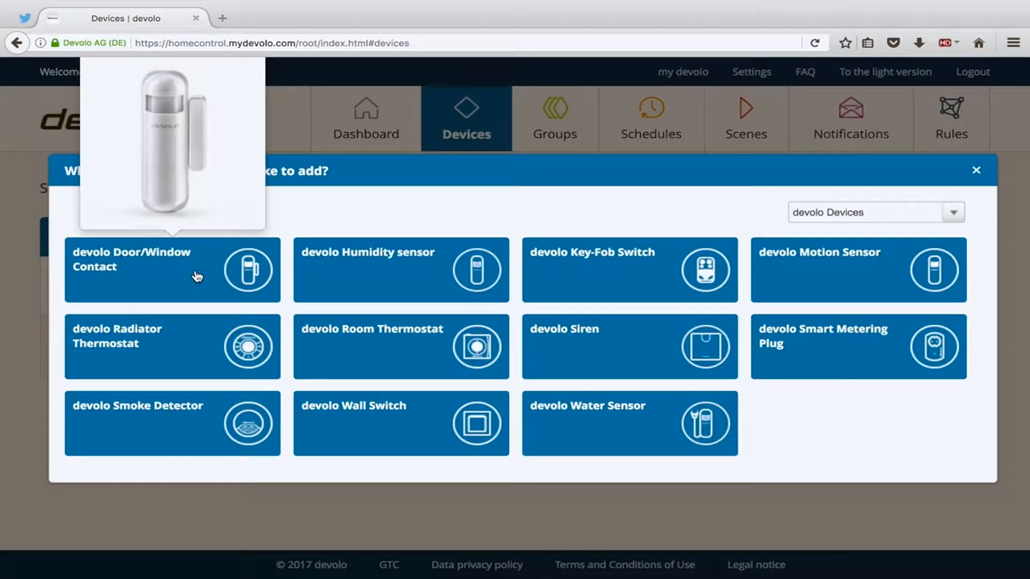
mouse_move(327, 289)
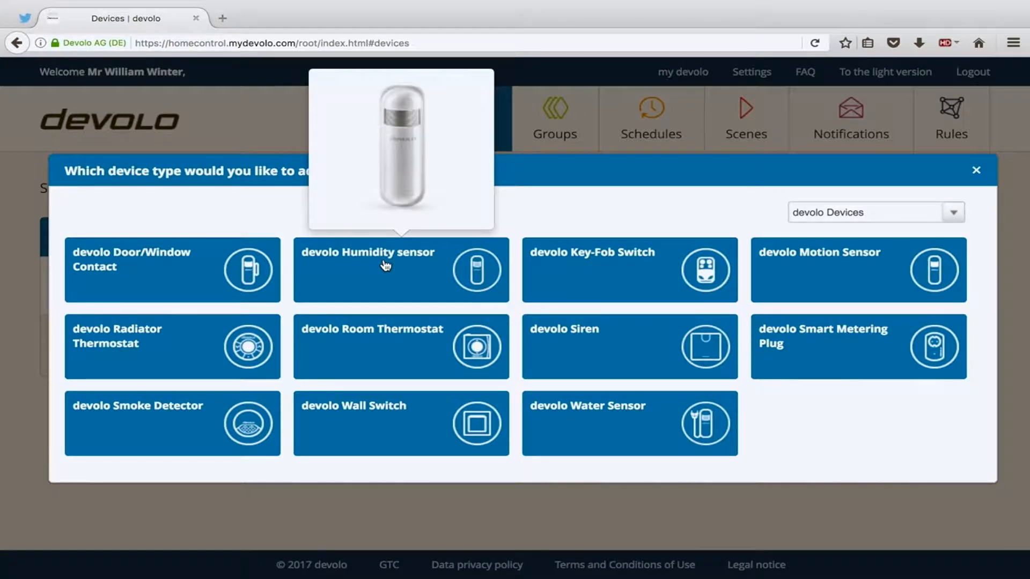
mouse_move(569, 264)
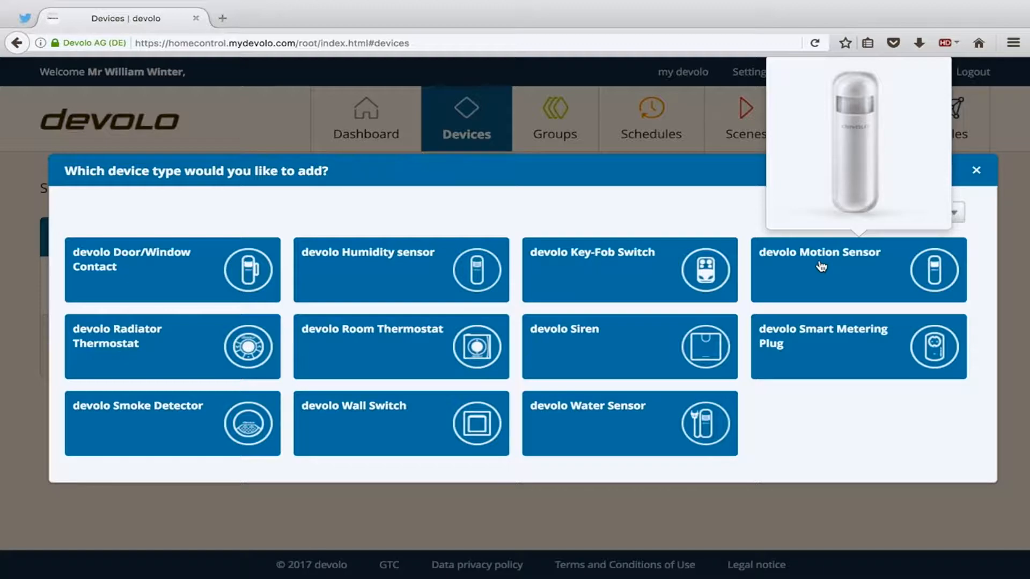
mouse_move(692, 353)
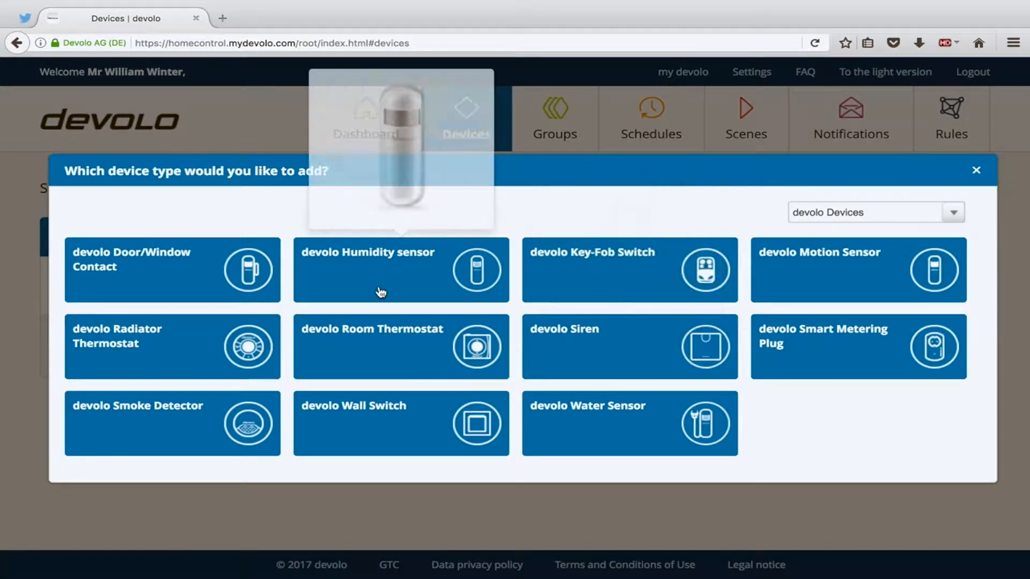
mouse_move(182, 275)
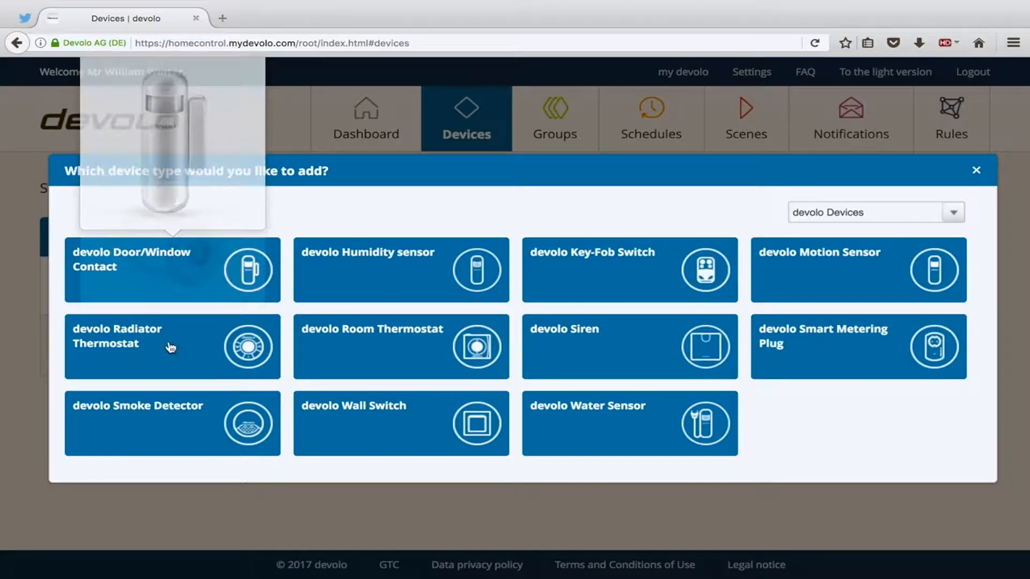
mouse_move(184, 352)
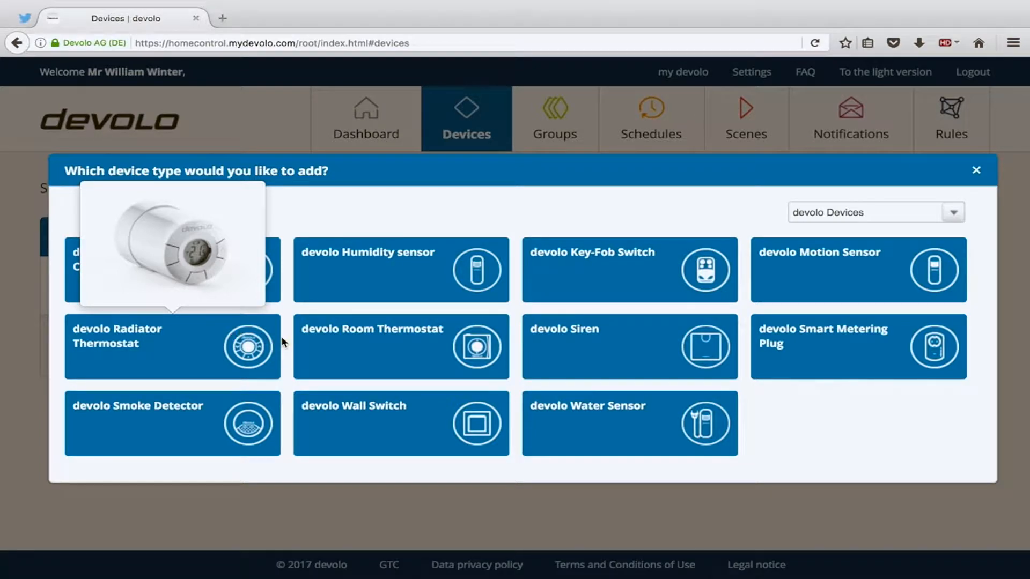
mouse_move(355, 341)
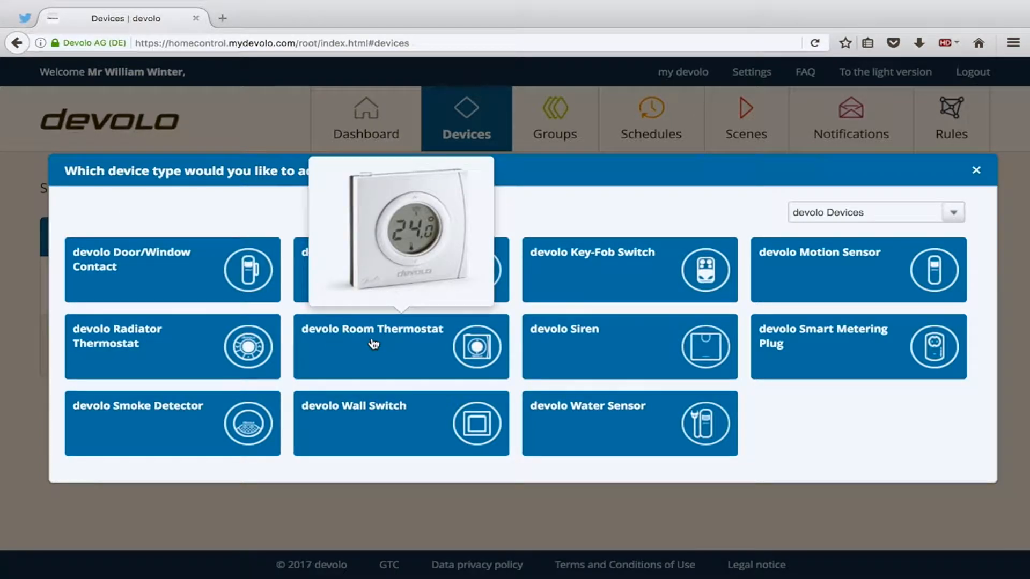
mouse_move(573, 345)
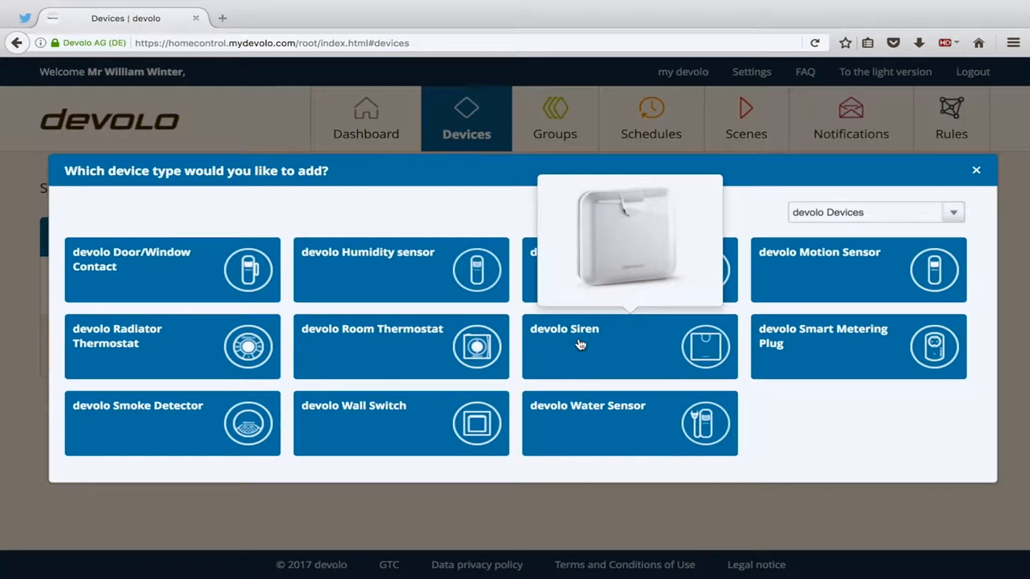
mouse_move(813, 363)
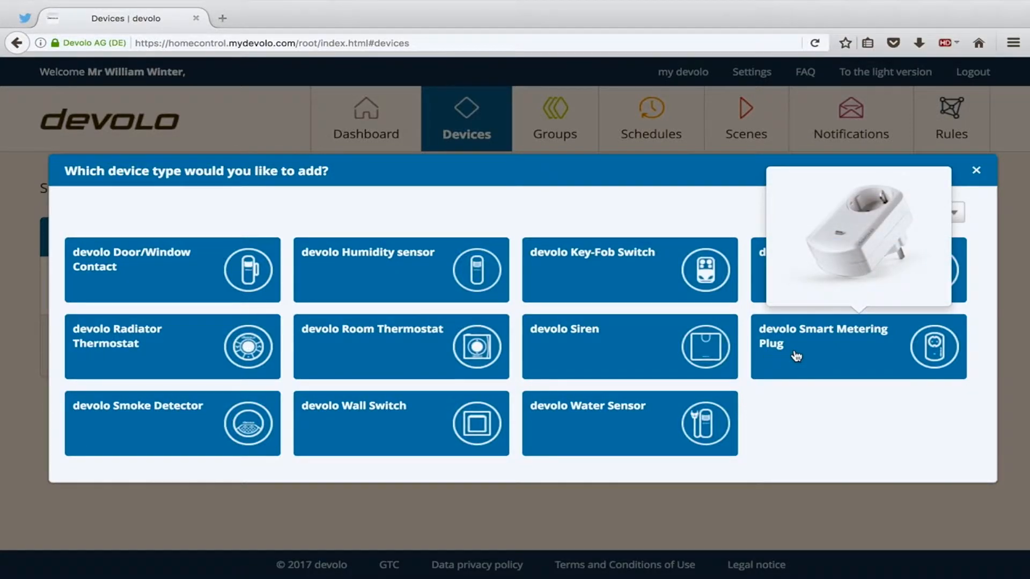
click(983, 172)
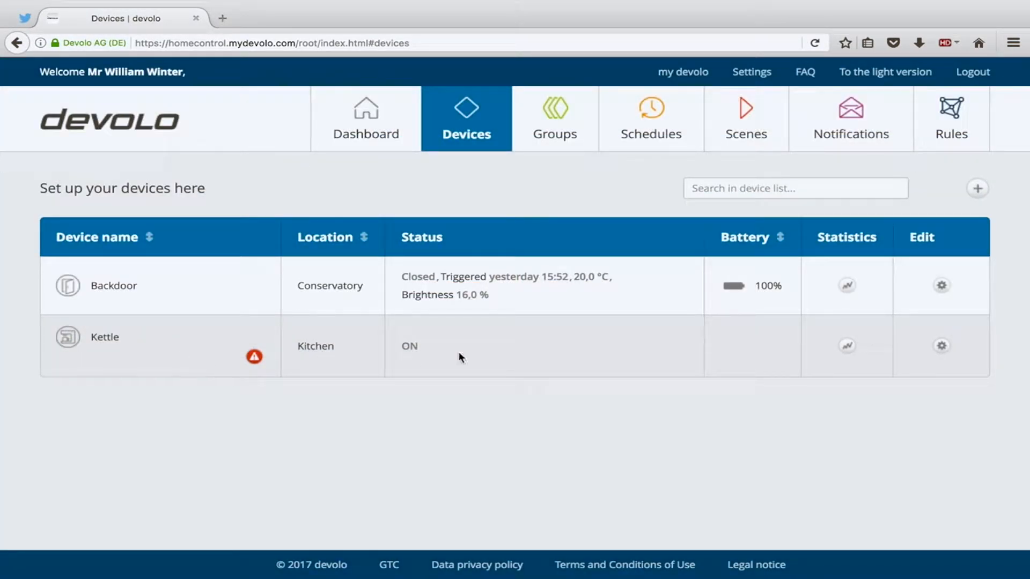
Step: Preview the Wall Switch and Water Sensor, view the Other Devices category of addable devices, and close the selection
click(978, 188)
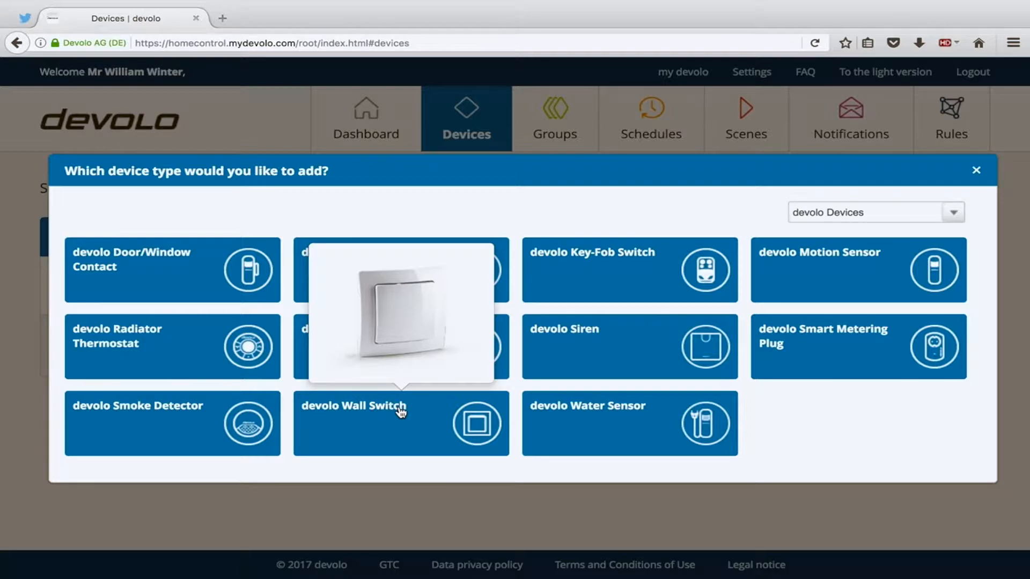
mouse_move(542, 420)
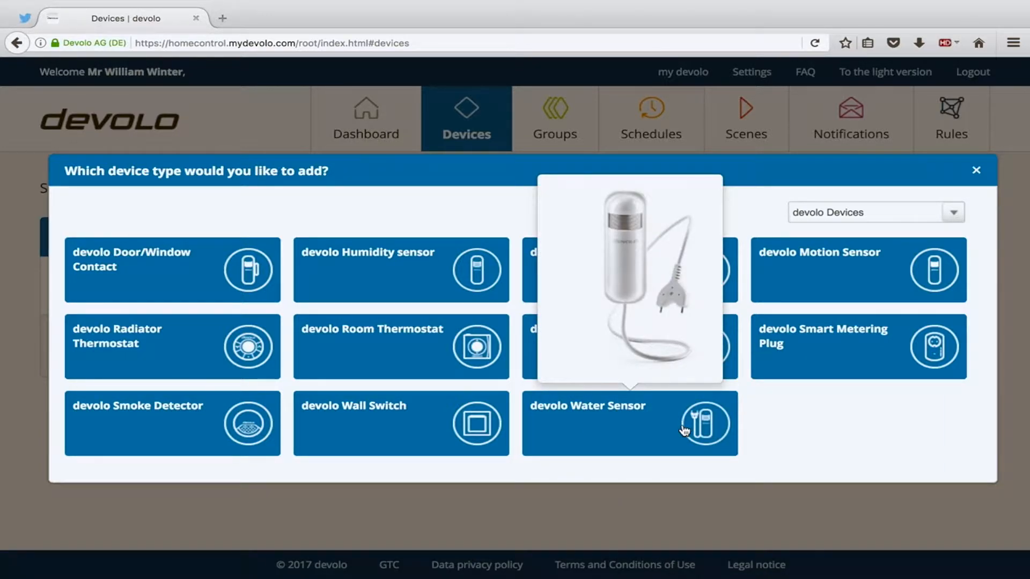
click(944, 223)
click(851, 256)
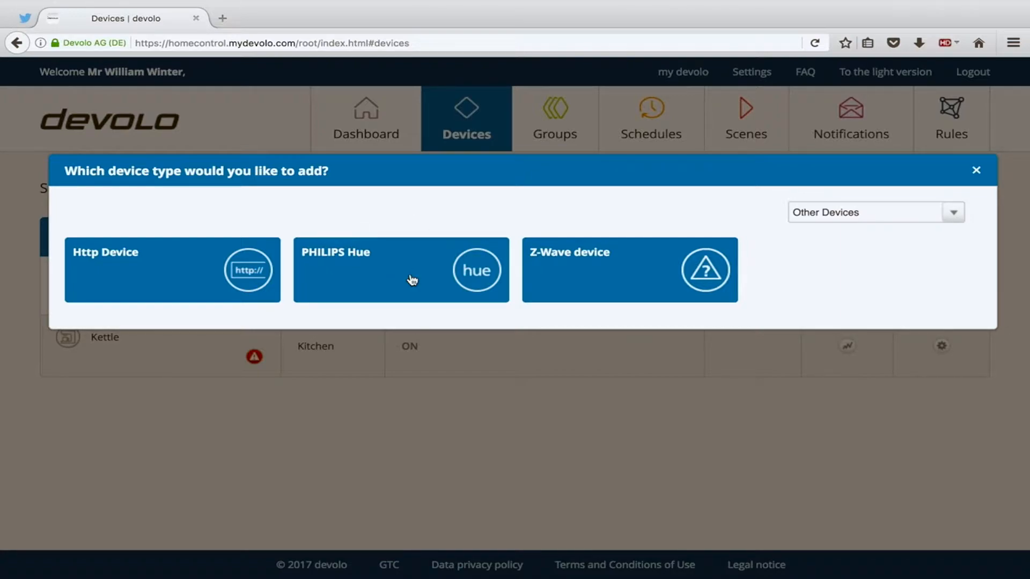
click(976, 171)
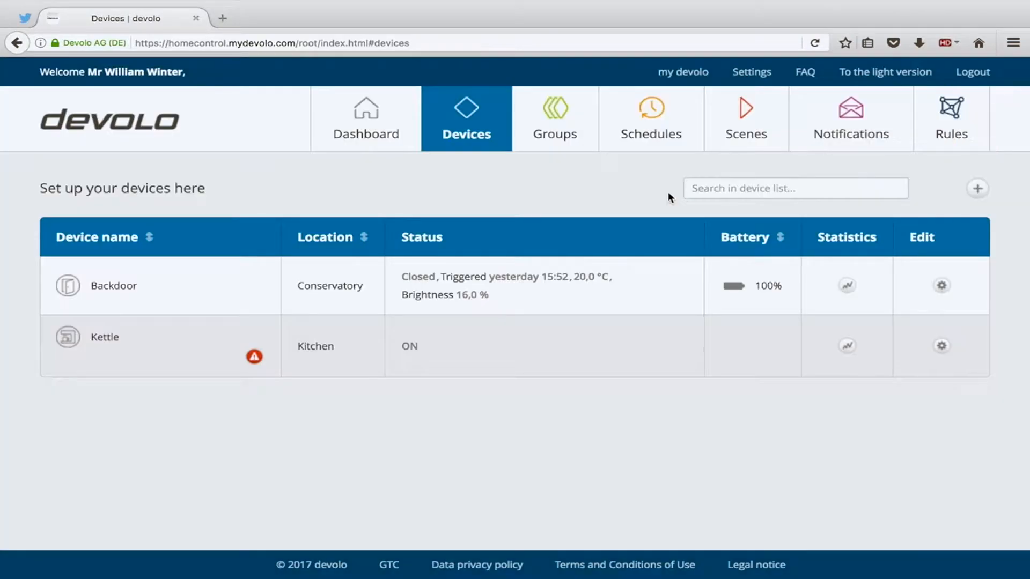
Step: Open the groups section and begin a new smart group, dismissing the introductory hints
click(535, 132)
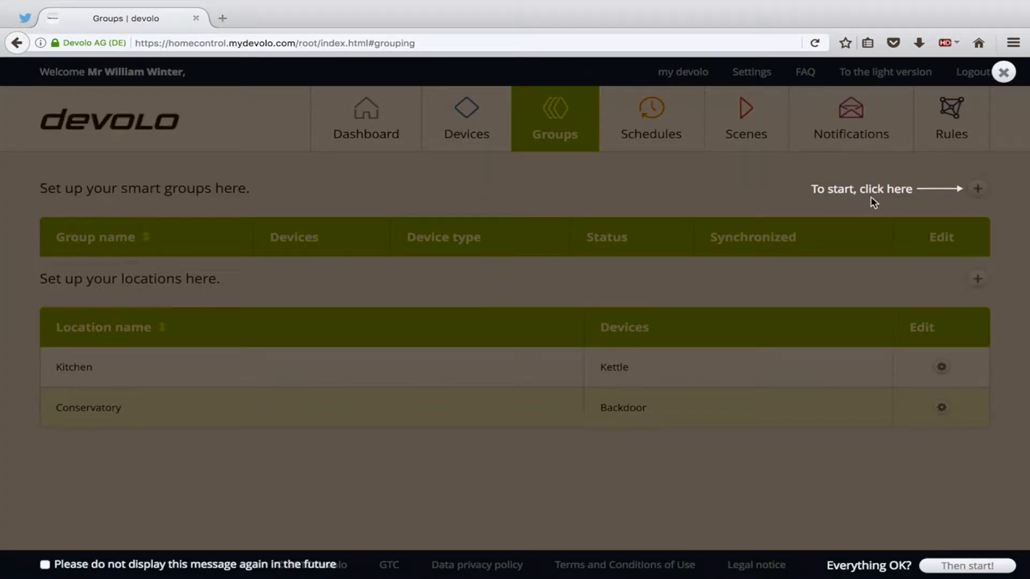
click(1003, 72)
click(977, 189)
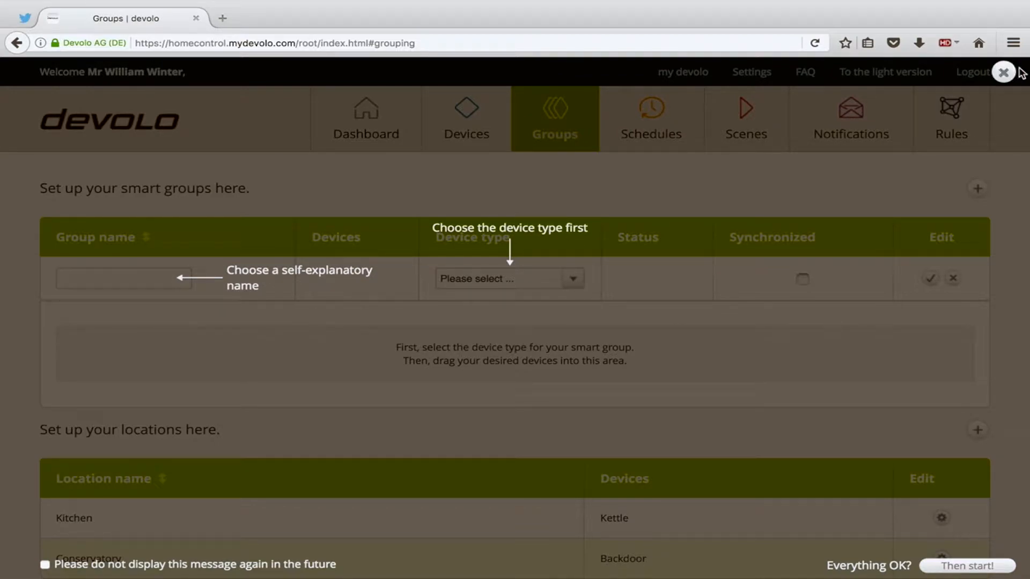
click(1003, 73)
Step: Check which devices are offered for the Smart Metering Plug and Room Thermostat / Radiator Thermostat group types, and cancel the new group
click(573, 280)
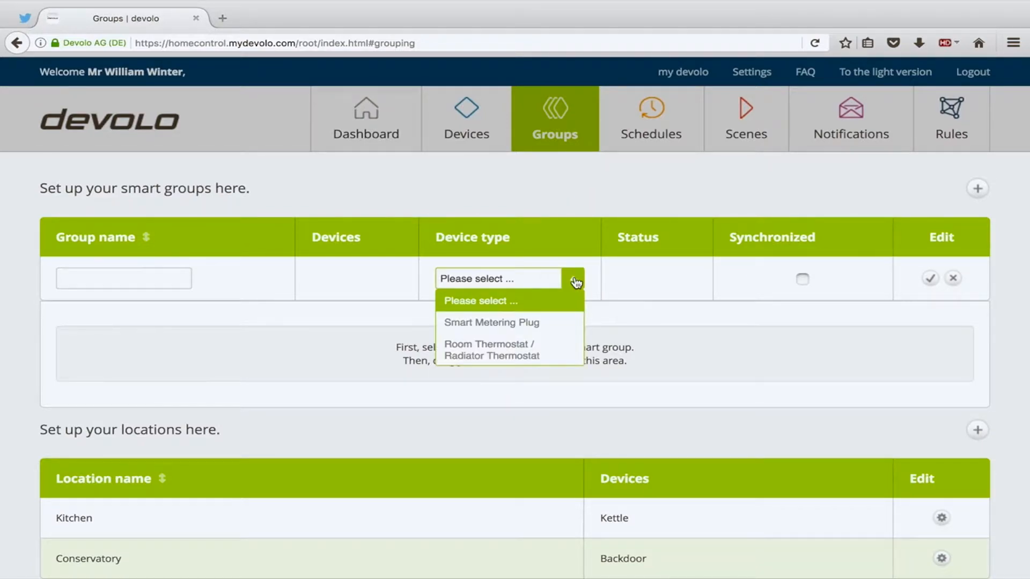
click(536, 323)
scroll(580, 281, down, 2)
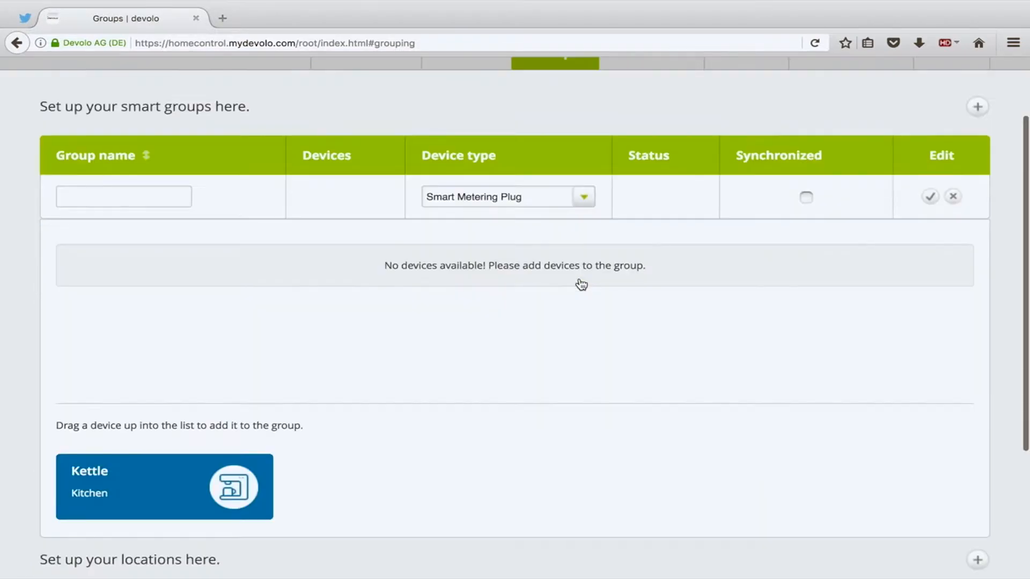
scroll(581, 284, down, 2)
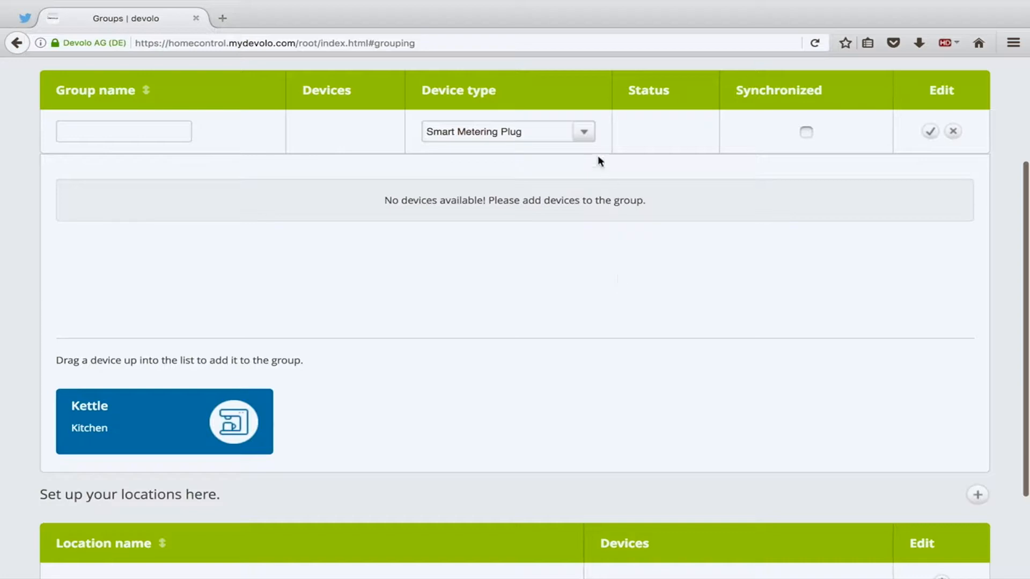
click(583, 139)
click(526, 194)
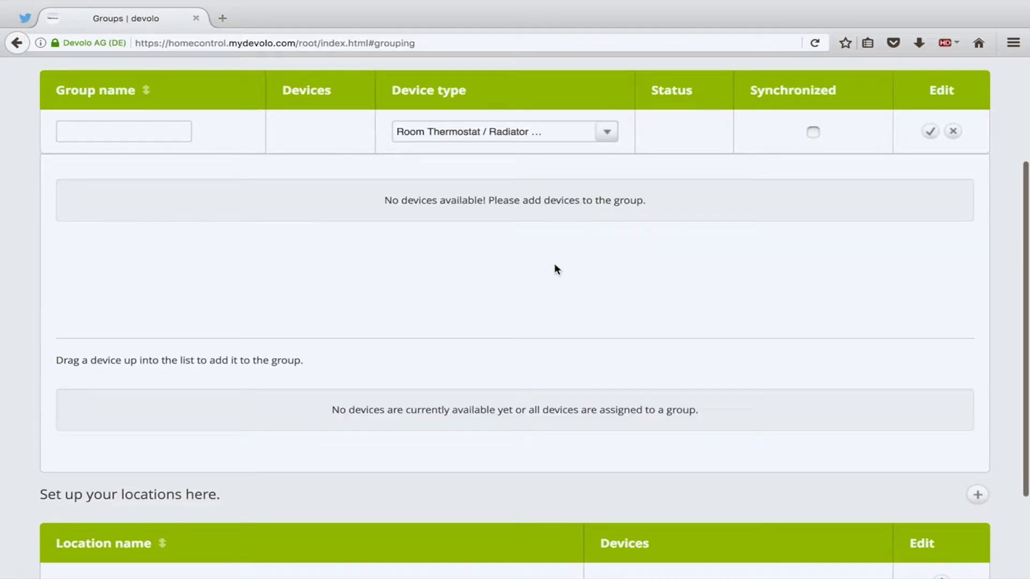
scroll(555, 268, up, 1)
scroll(555, 266, up, 1)
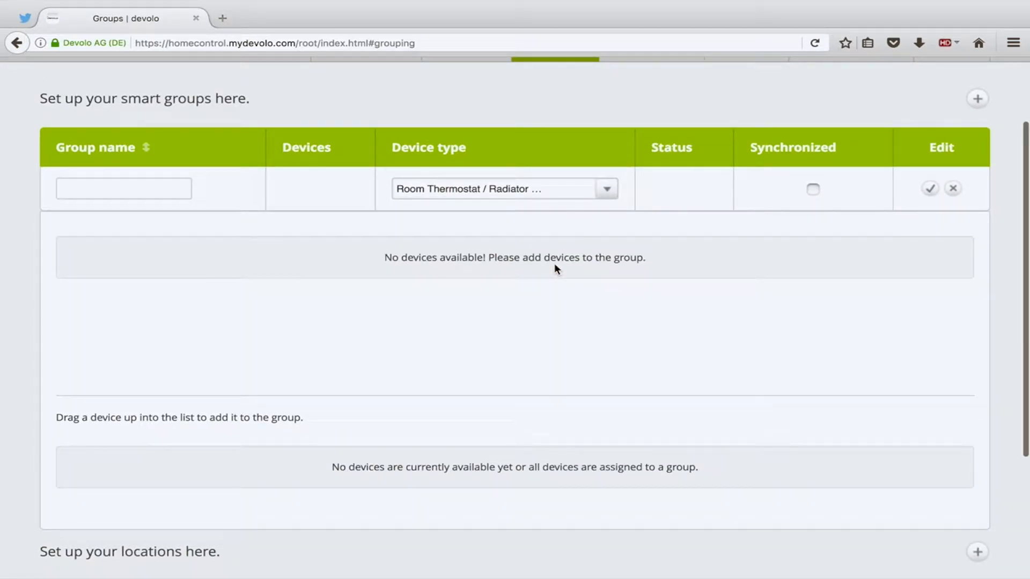
click(952, 188)
Step: Go to the schedules section and open a blank new schedule to view its options
click(672, 133)
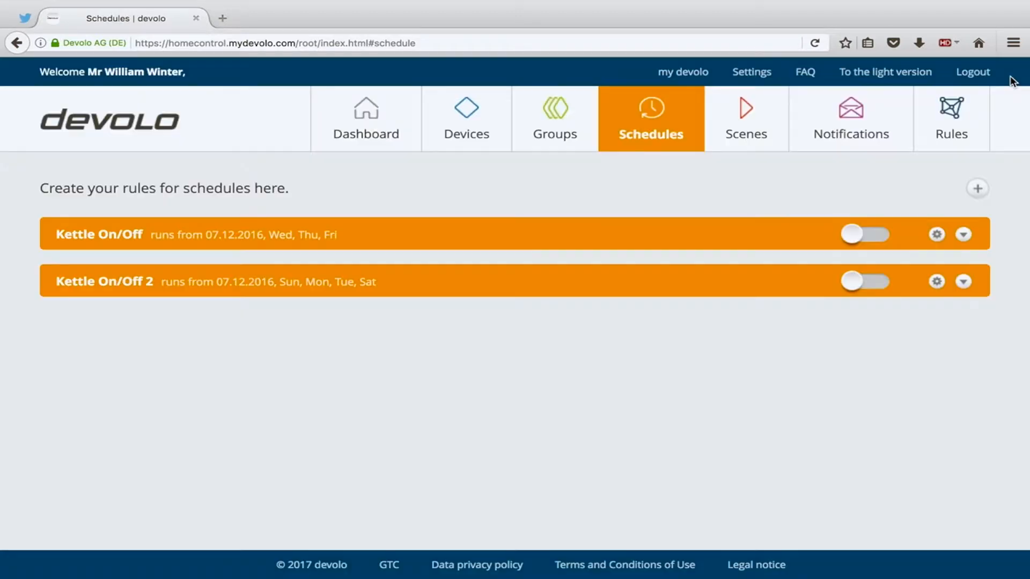
click(1003, 73)
click(977, 188)
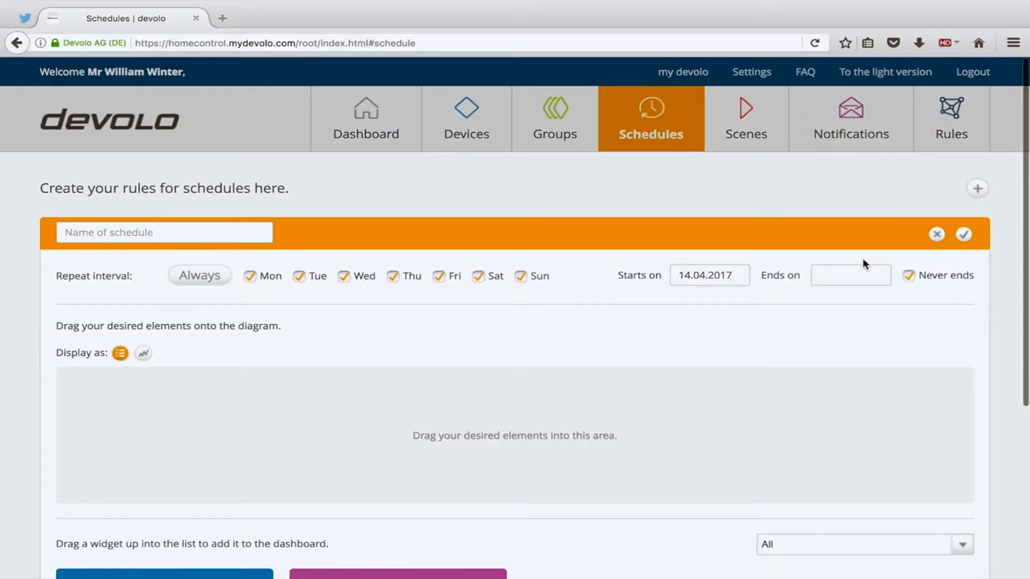
Step: Leave the blank schedule, review the Kettle On/Off schedule's repeat days, switching times and available widgets, and close it without saving
click(935, 235)
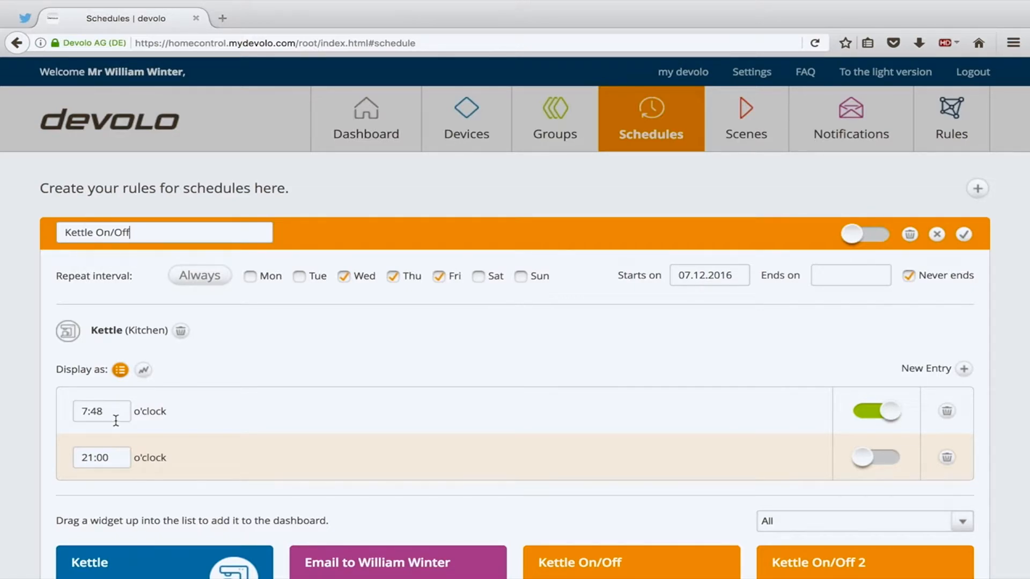
scroll(419, 408, down, 2)
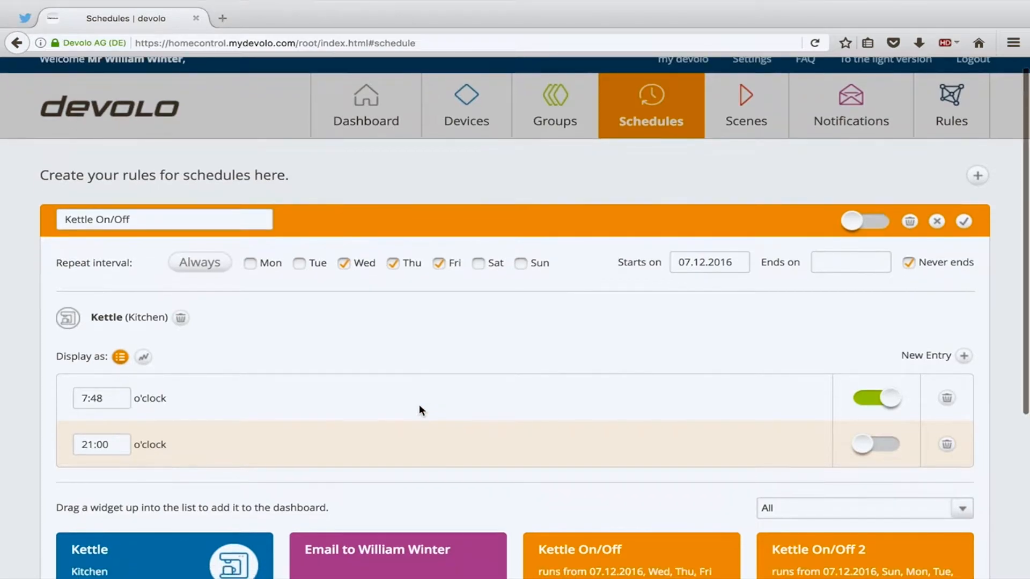
scroll(419, 410, down, 5)
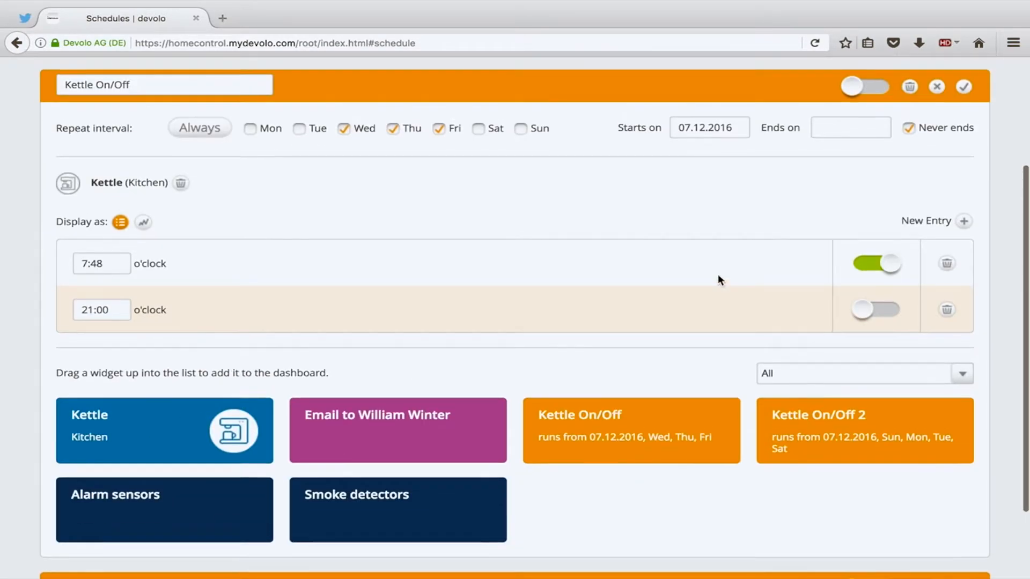
scroll(721, 273, up, 5)
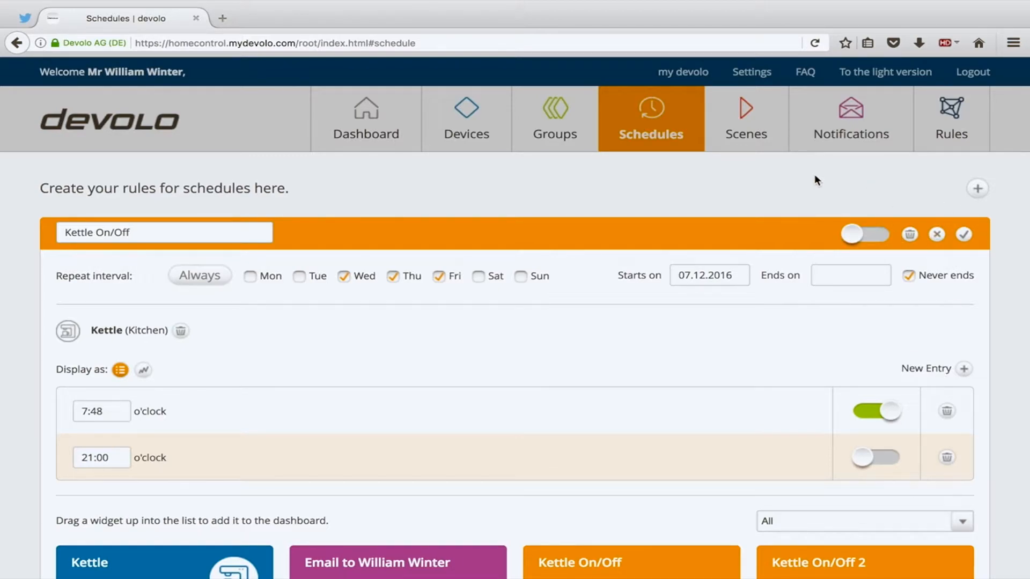
click(936, 236)
Step: Go to the scenes section, open a blank new scene and look through its options and available widgets
click(759, 137)
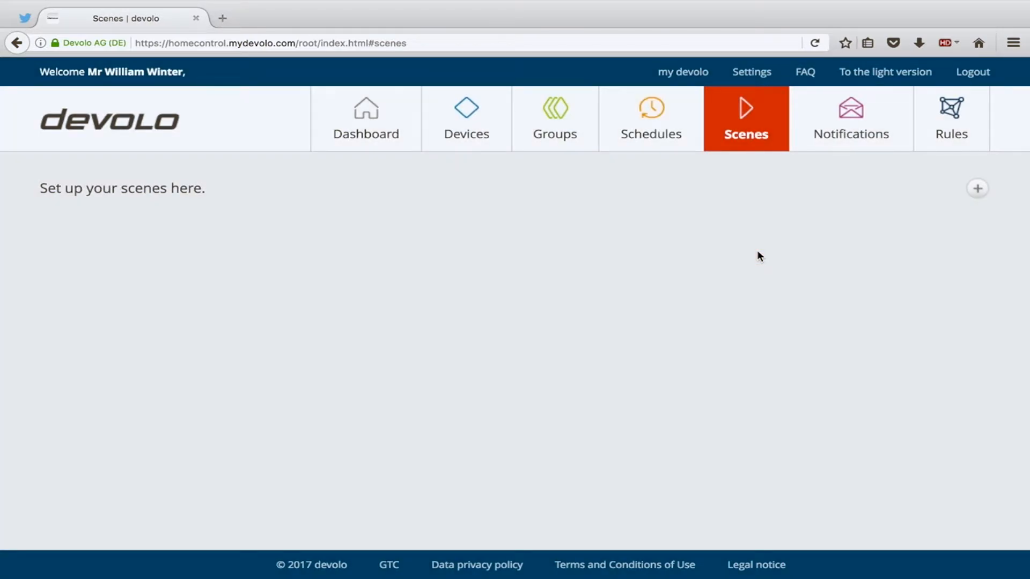
click(977, 188)
scroll(719, 275, down, 1)
scroll(719, 275, down, 1)
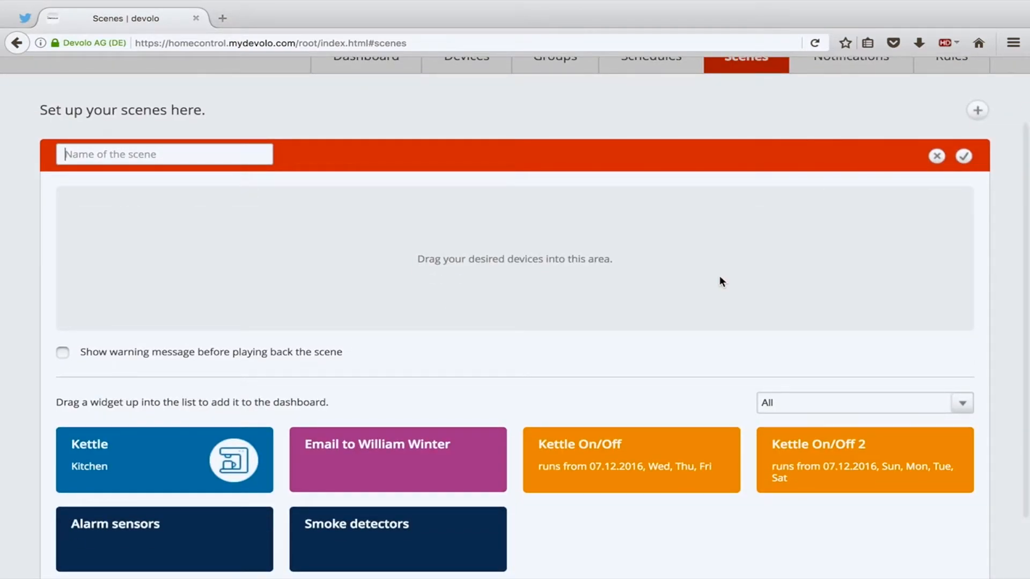
scroll(720, 278, down, 2)
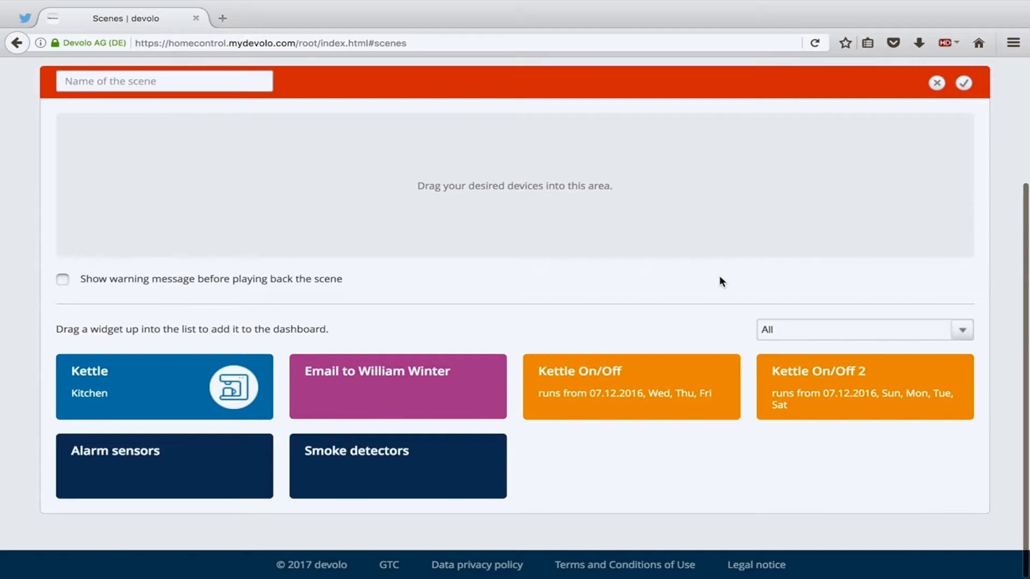
Step: Look over the blank scene's form once more and cancel the new scene
scroll(719, 276, up, 3)
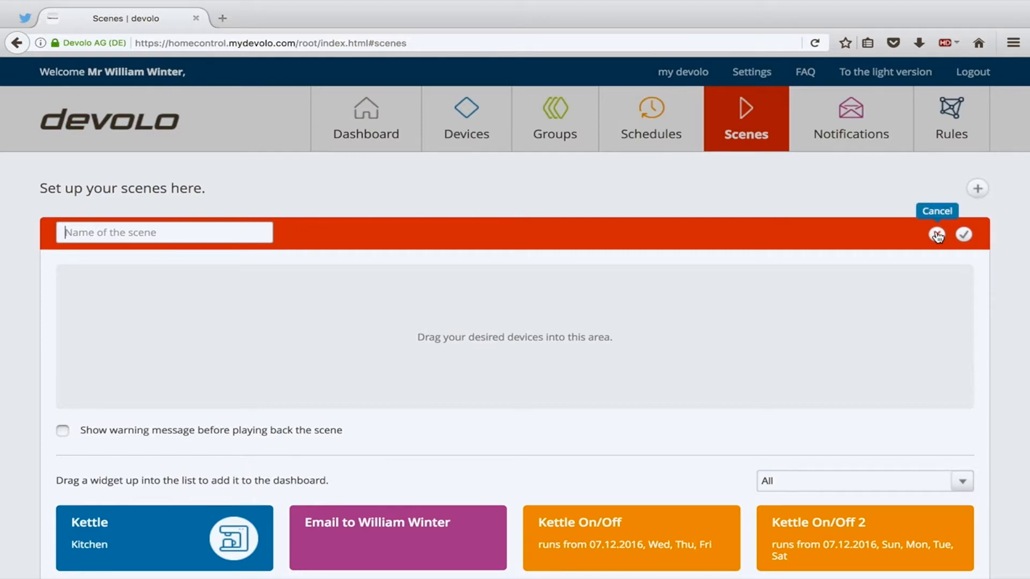
scroll(937, 236, down, 2)
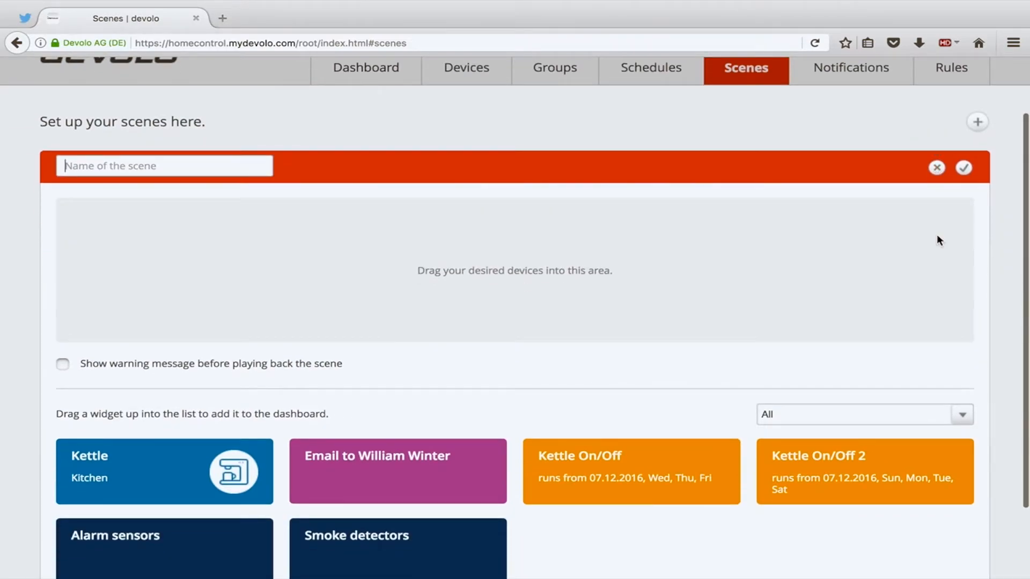
scroll(938, 240, up, 2)
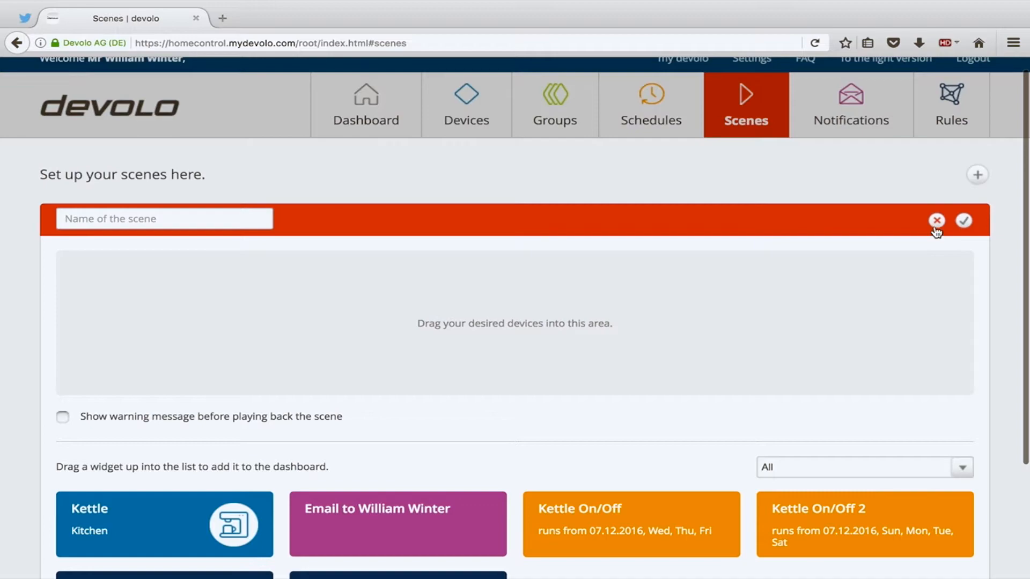
click(937, 234)
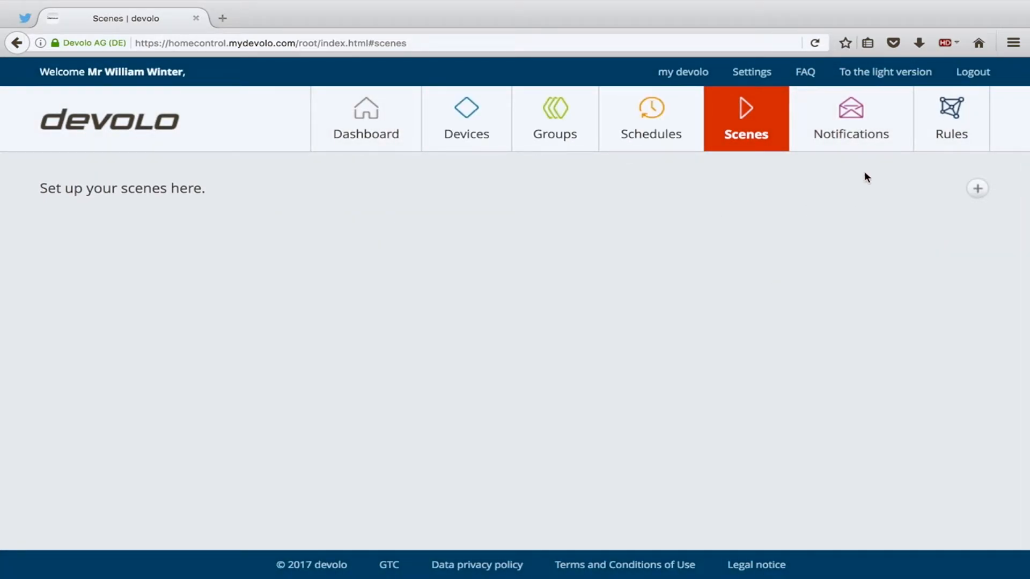
Step: Go to the notifications section, review the custom and system notifications, and open the settings of the Battery life warning
click(861, 136)
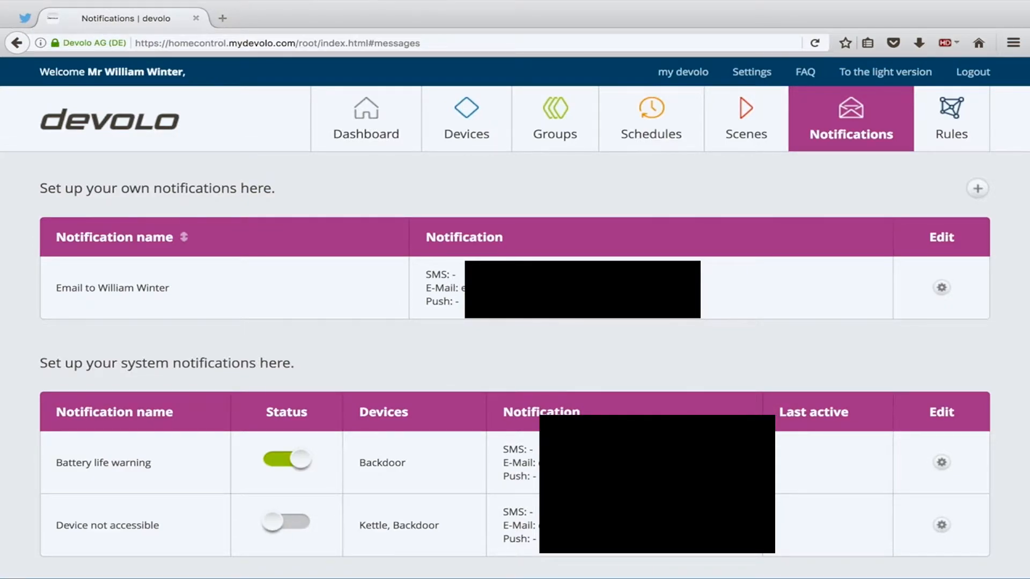
scroll(730, 348, down, 1)
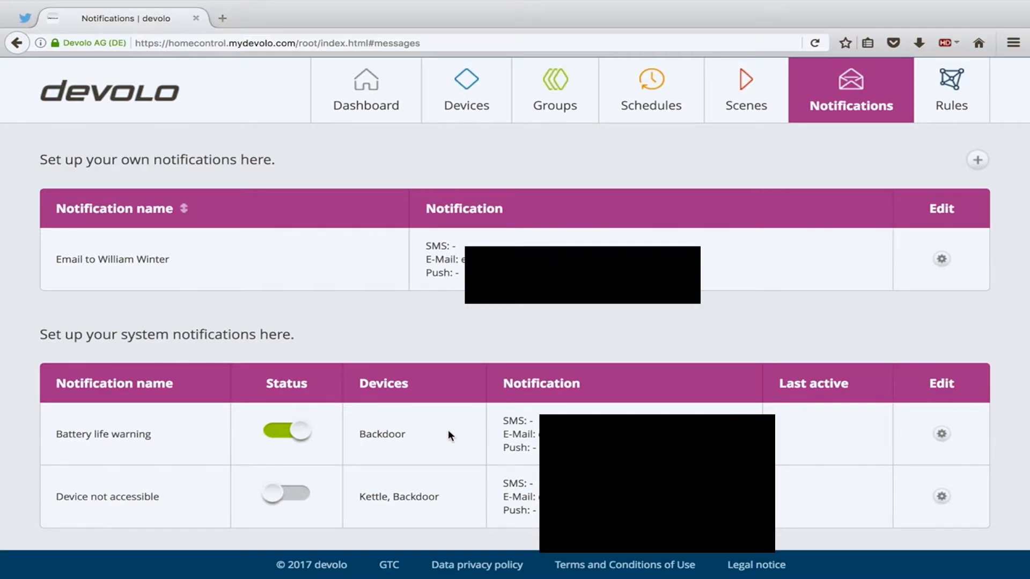
click(941, 433)
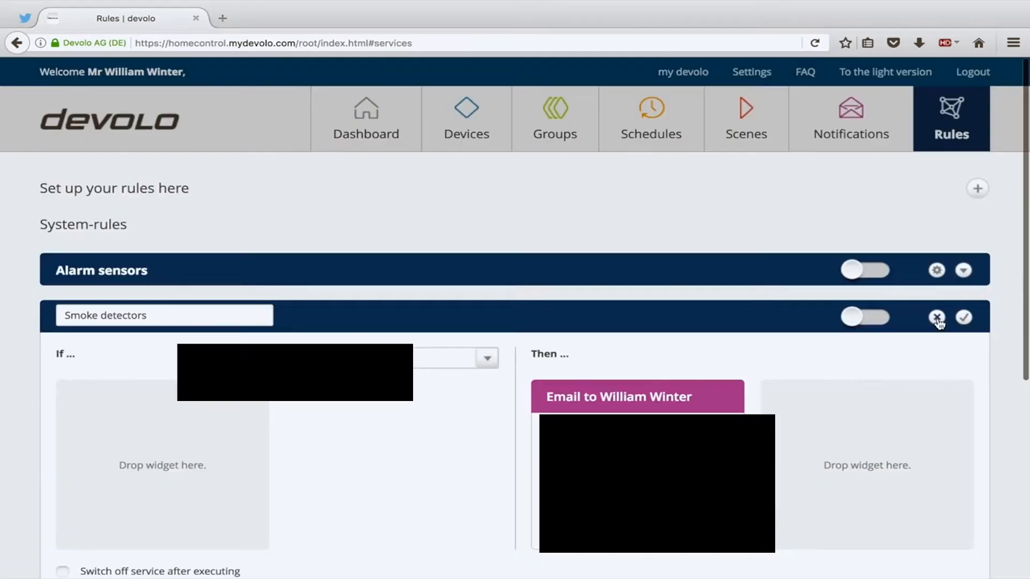
Step: Close the Smoke detectors rule without saving and open the Alarm sensors rule for editing
click(935, 317)
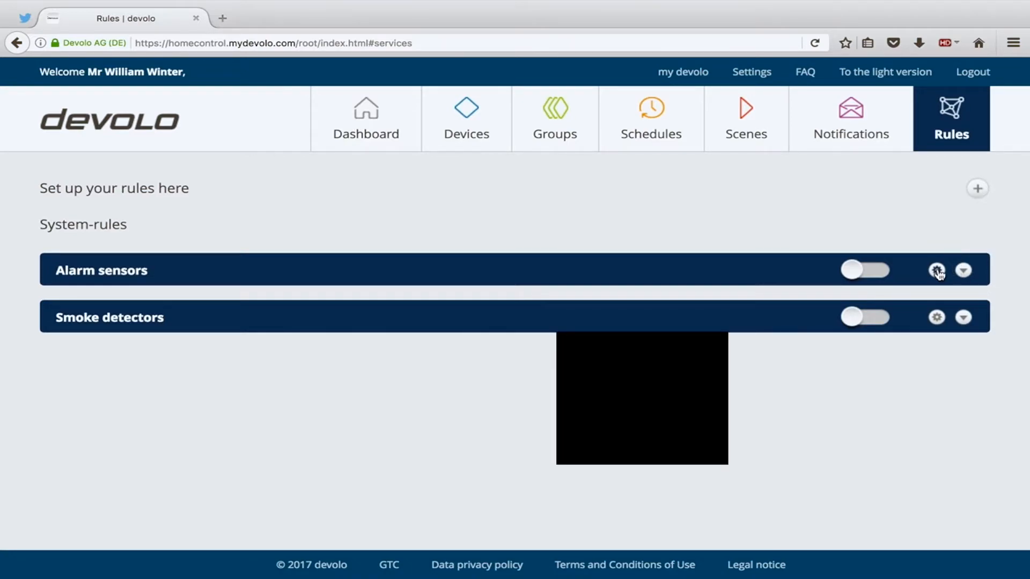
click(936, 271)
scroll(255, 340, down, 3)
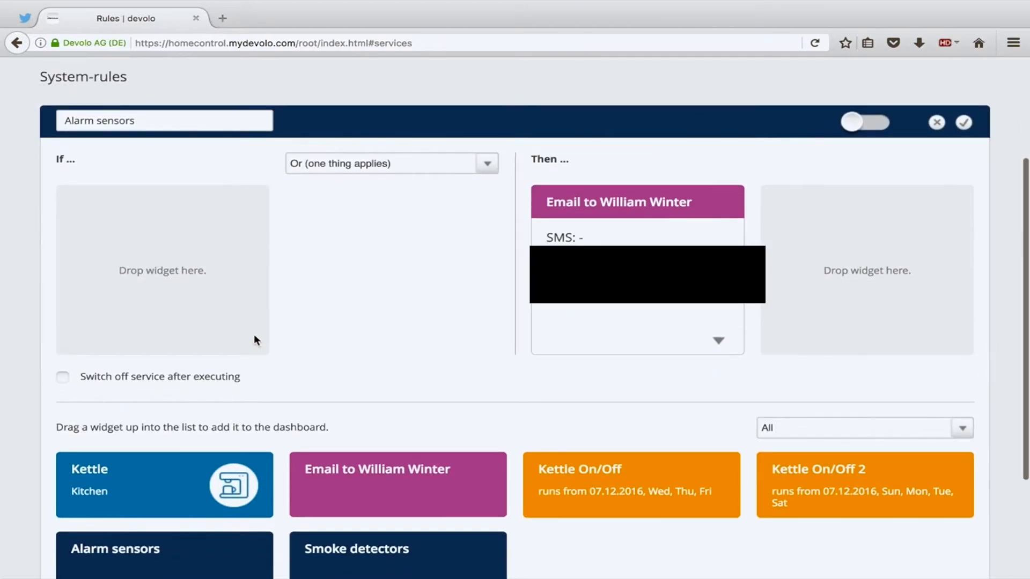
Step: Try the Kettle as an If condition with its switch on and Power enabled, toggle the switch, and remove the Kettle
drag(184, 476, 173, 252)
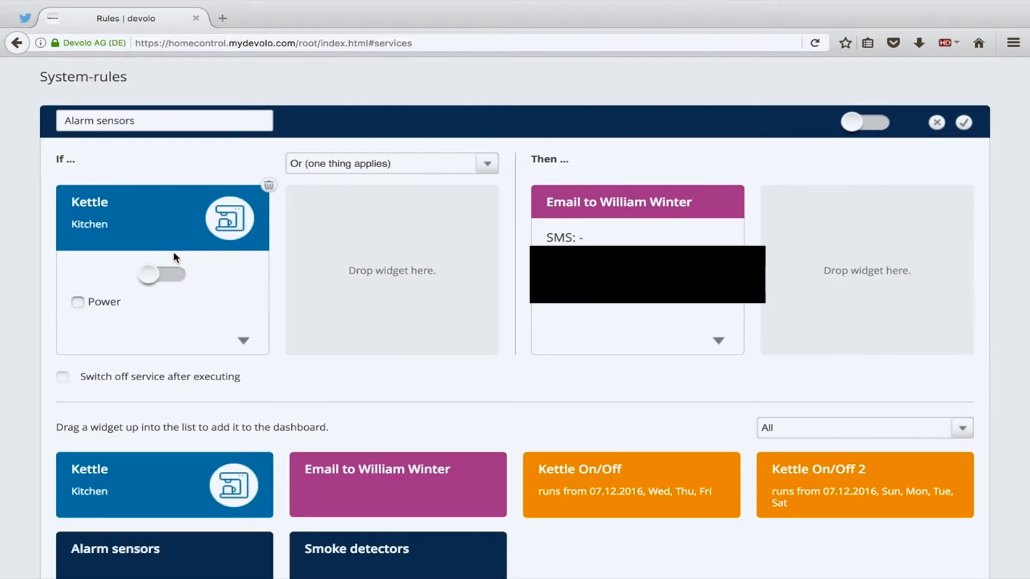
click(159, 276)
click(94, 303)
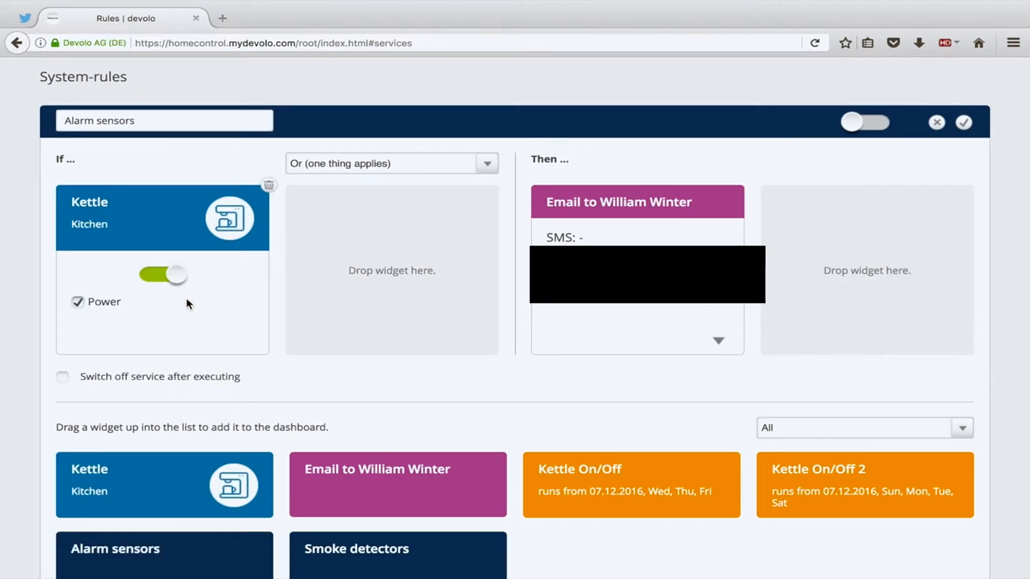
click(159, 280)
click(161, 284)
click(269, 185)
Step: Add the Kettle as an If condition of the Alarm sensors rule with Power enabled, and expand its settings
drag(172, 501, 178, 267)
click(77, 301)
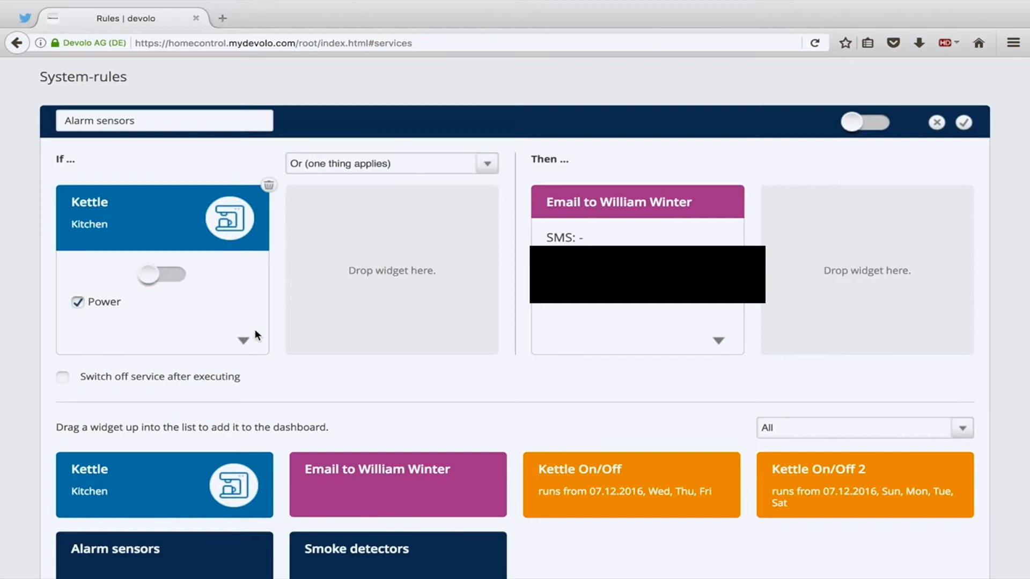
click(244, 341)
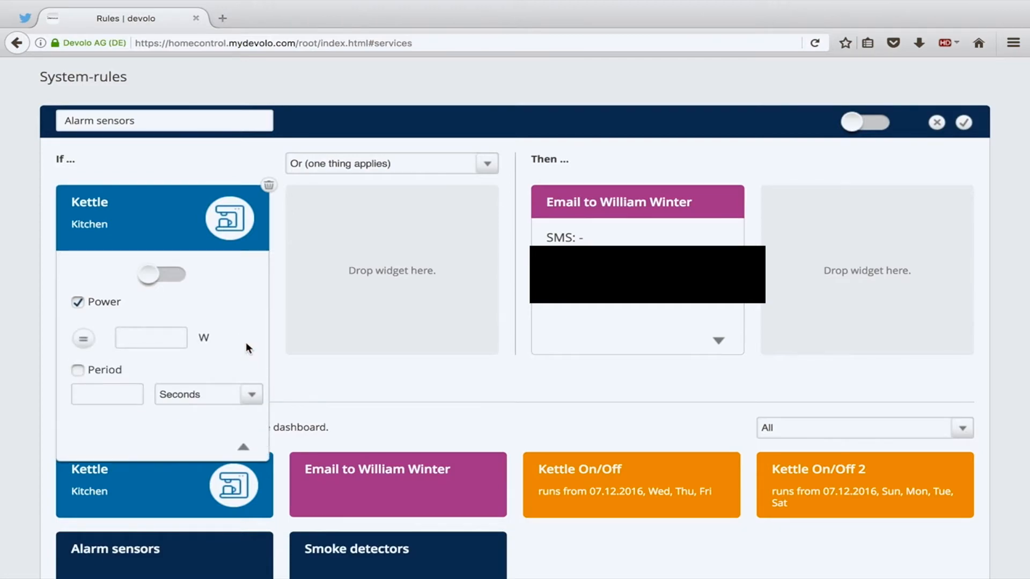
Step: Set the Kettle's power condition to greater than 1000 W
click(84, 339)
click(84, 344)
click(85, 346)
click(86, 346)
click(136, 335)
text(1)
text(000)
click(593, 171)
scroll(665, 310, down, 1)
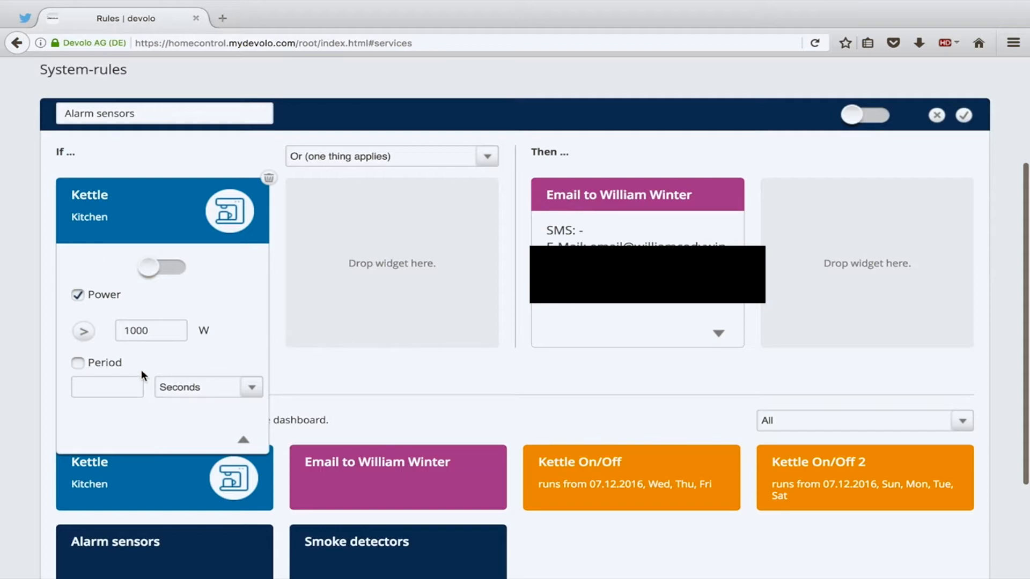
Step: Try the Period option with Hours as its unit, and remove the Kettle from the If conditions
click(78, 364)
click(198, 387)
click(207, 453)
click(119, 370)
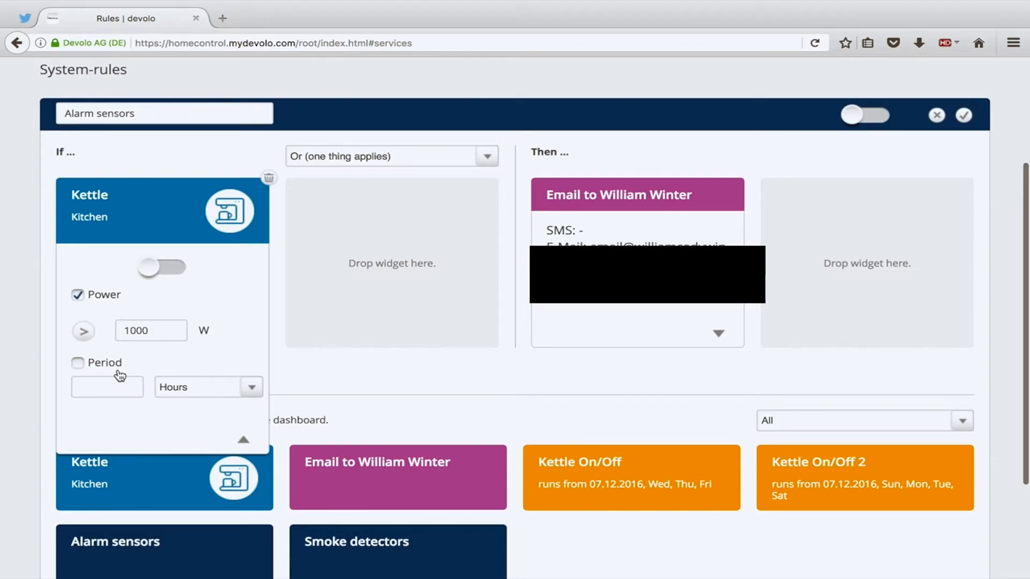
click(269, 177)
Step: Examine the And (everything applies) and Or (one thing applies) choices for combining the rule's If conditions
click(329, 156)
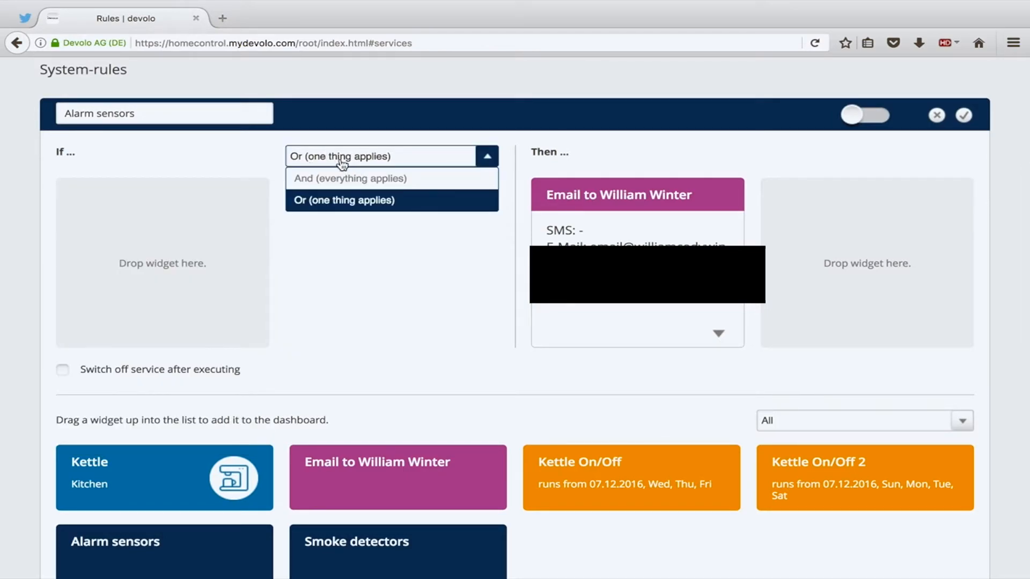
click(306, 157)
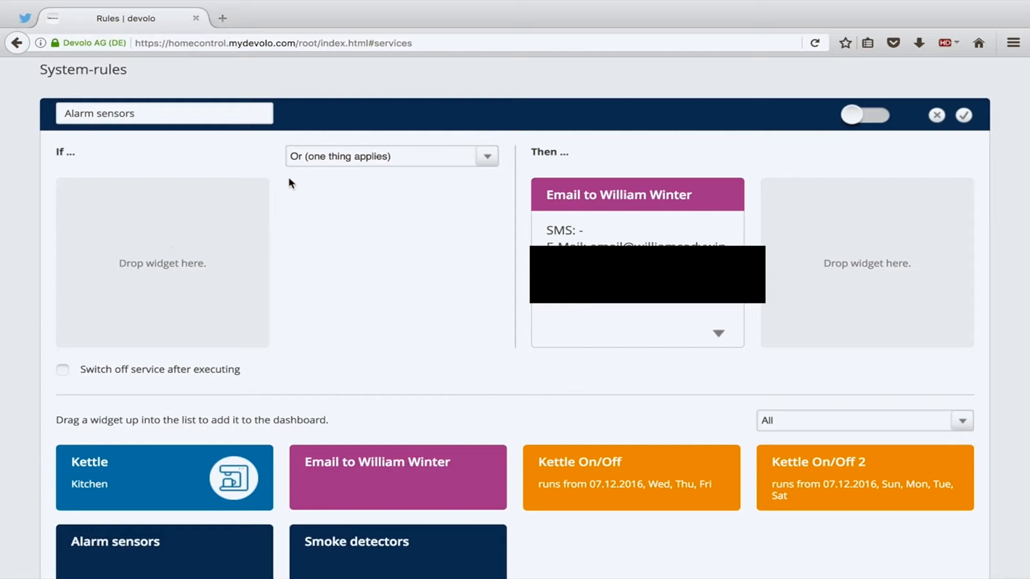
click(351, 158)
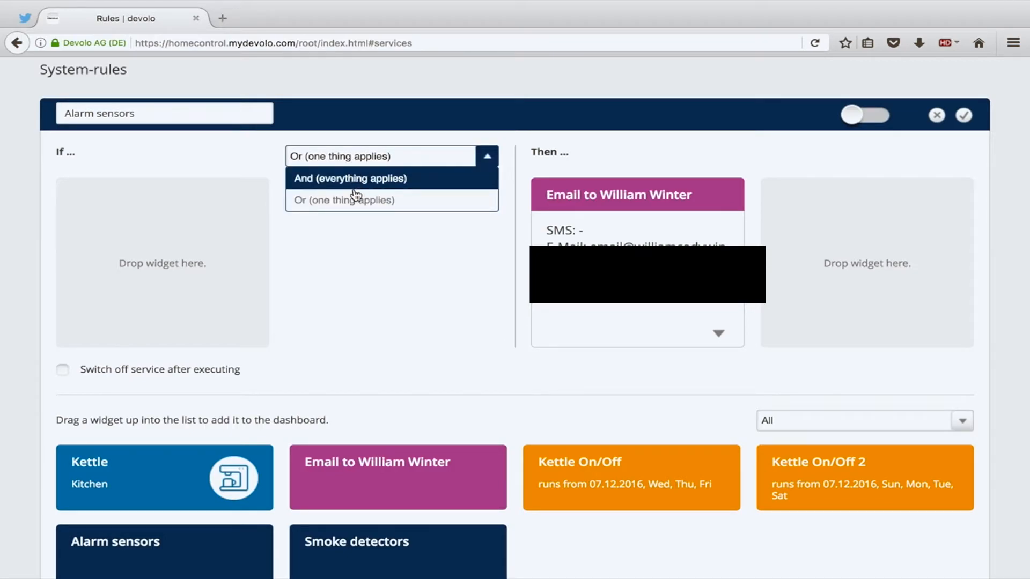
click(351, 200)
click(335, 163)
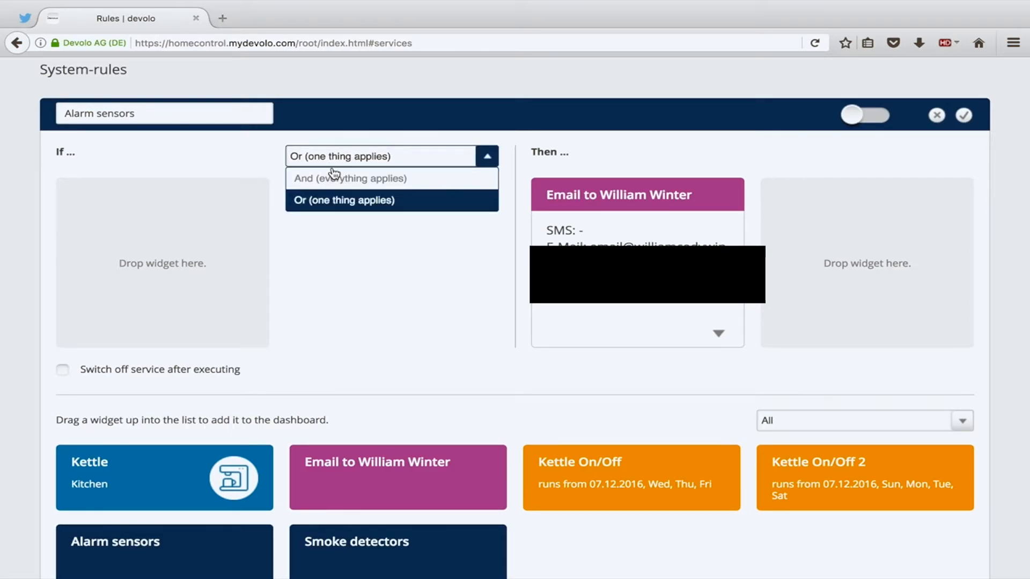
click(333, 175)
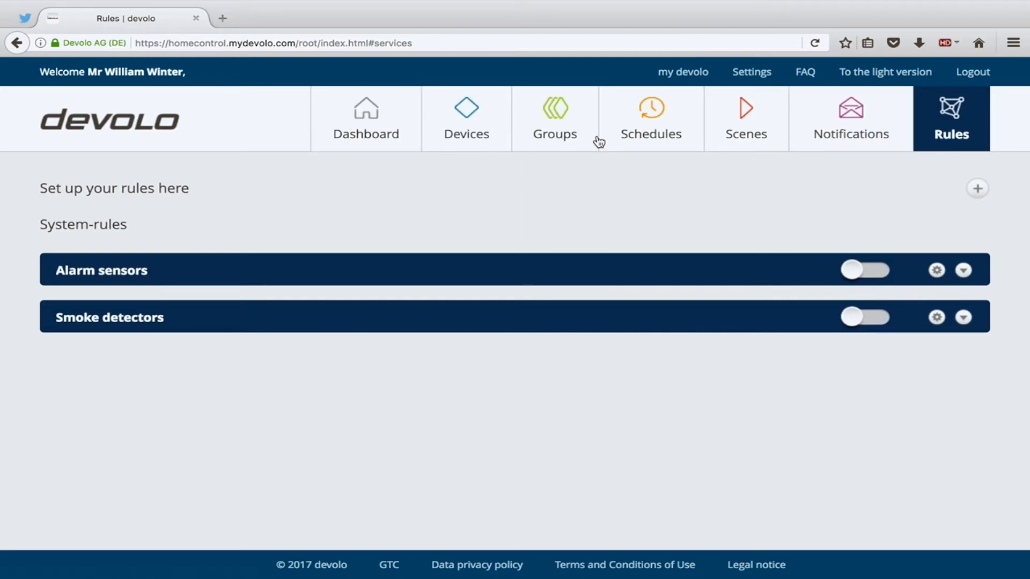
Step: Return to the dashboard, check the warning on the Kettle widget and dismiss its message
click(365, 135)
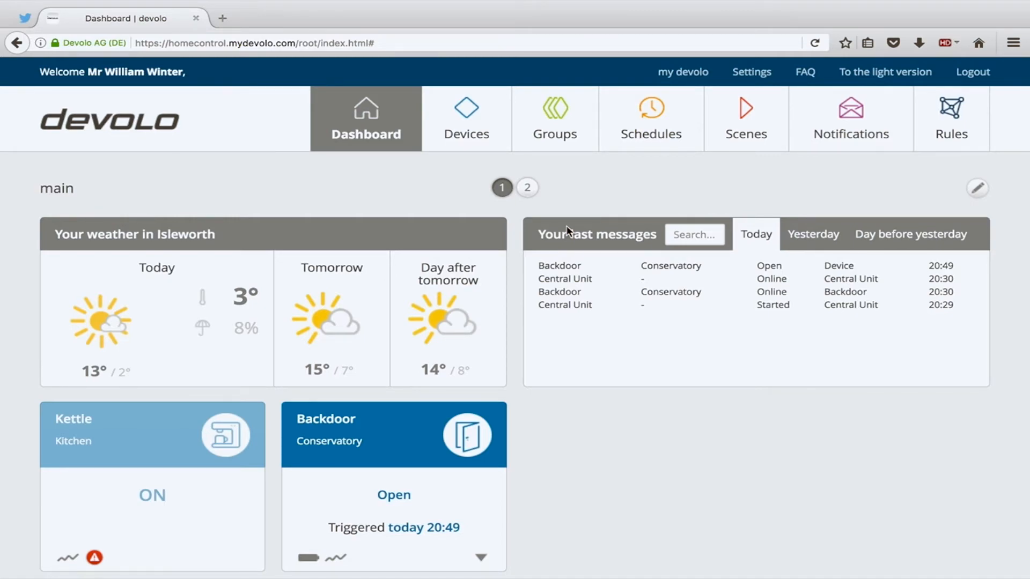
scroll(567, 231, down, 2)
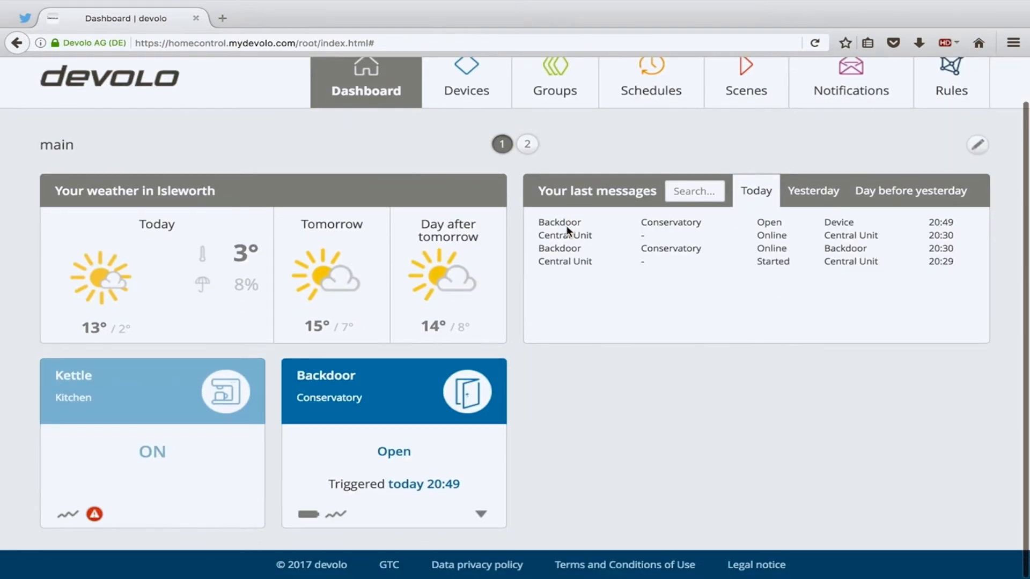
click(94, 514)
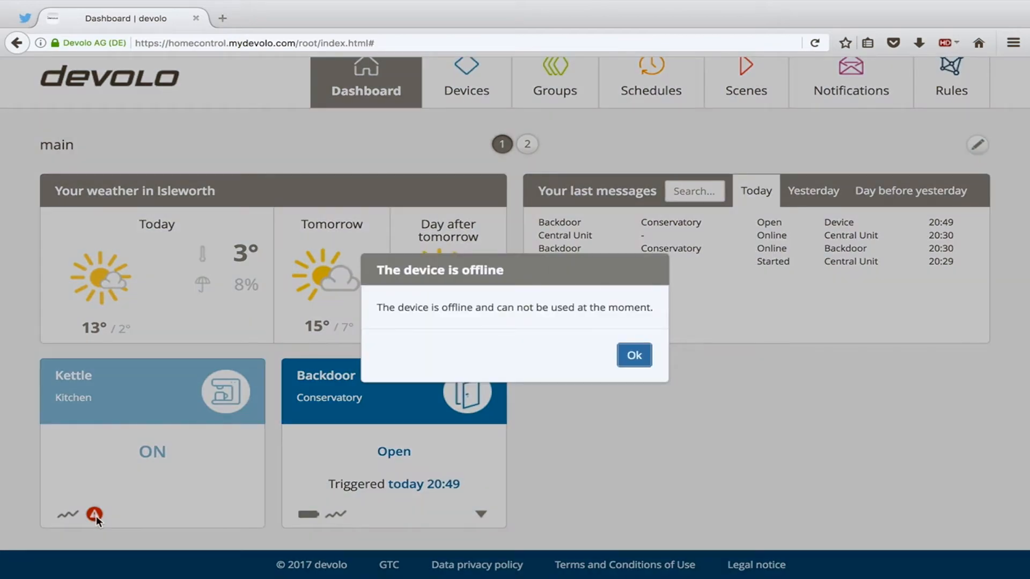
click(635, 358)
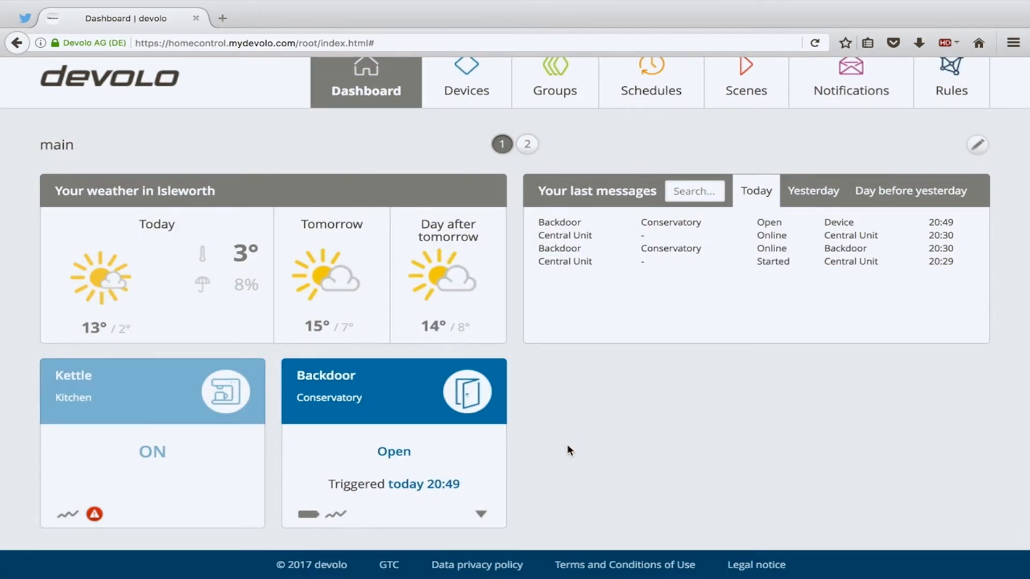
Step: Look over the main dashboard page and open the light version of the interface
scroll(568, 451, up, 2)
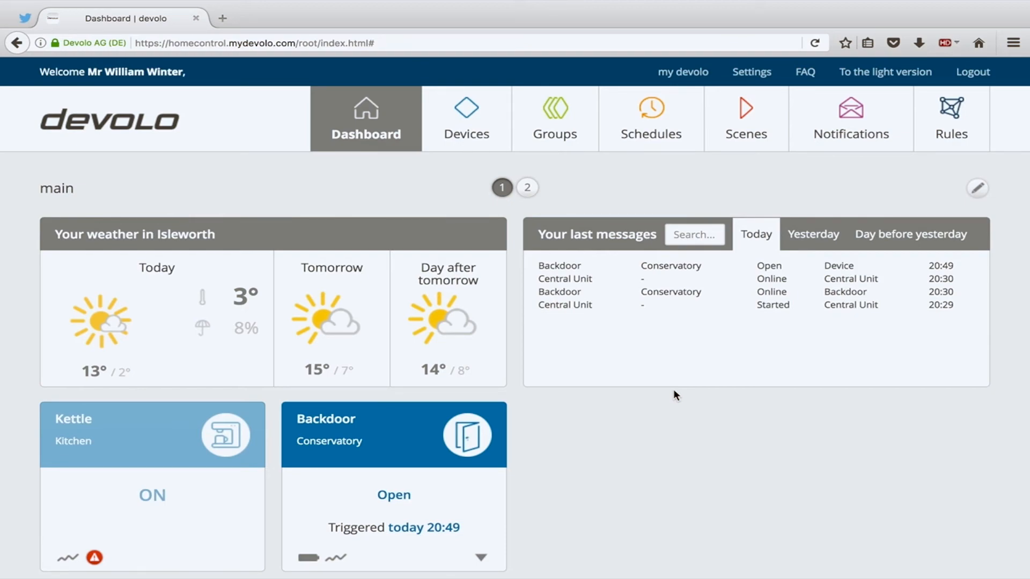
scroll(730, 360, down, 2)
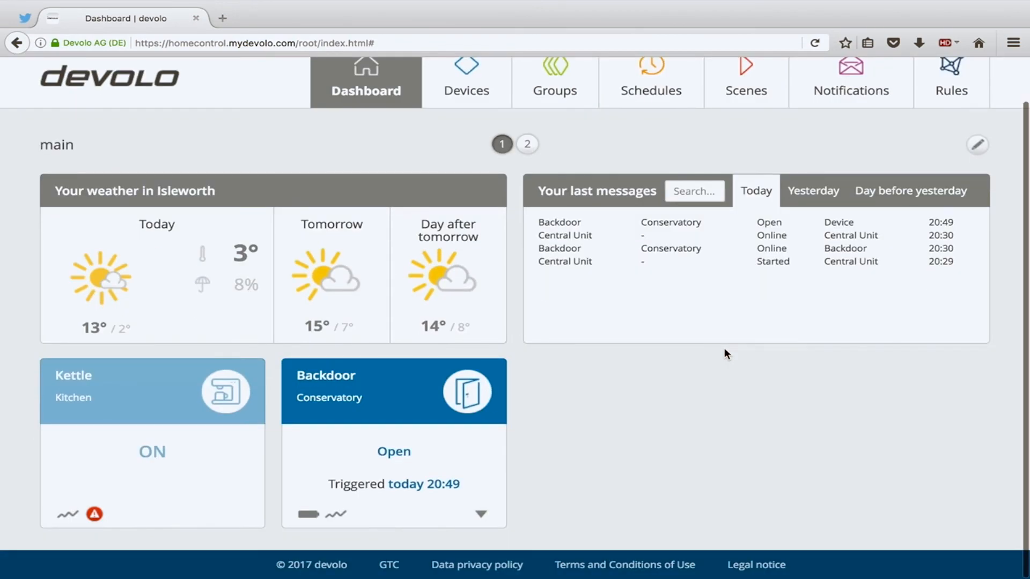
scroll(724, 354, up, 2)
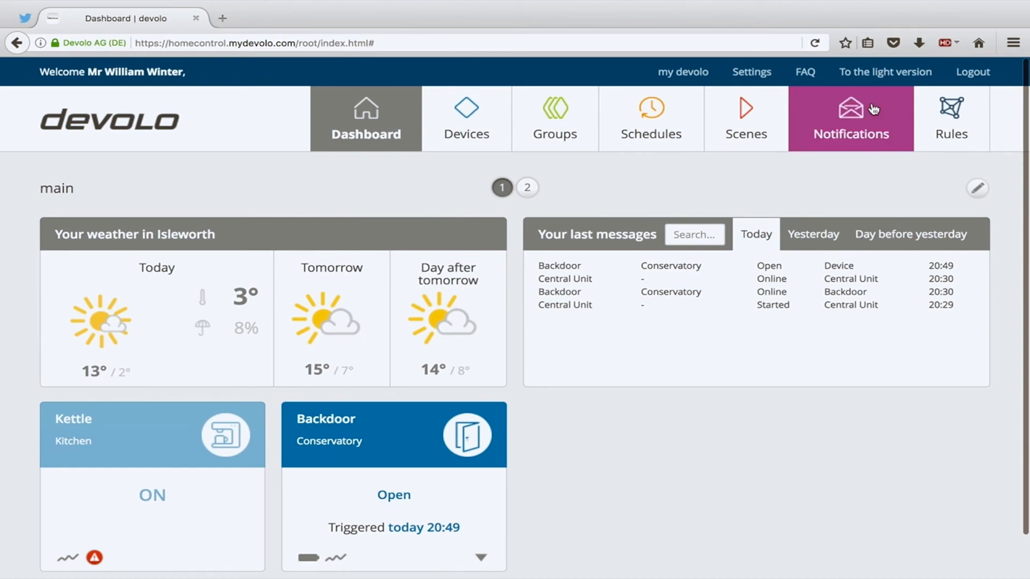
click(885, 71)
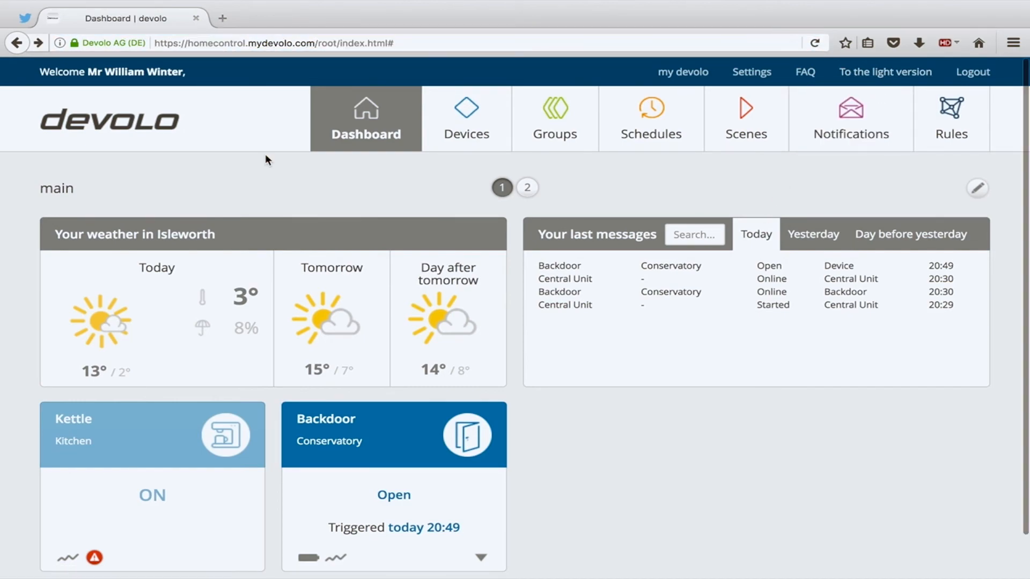